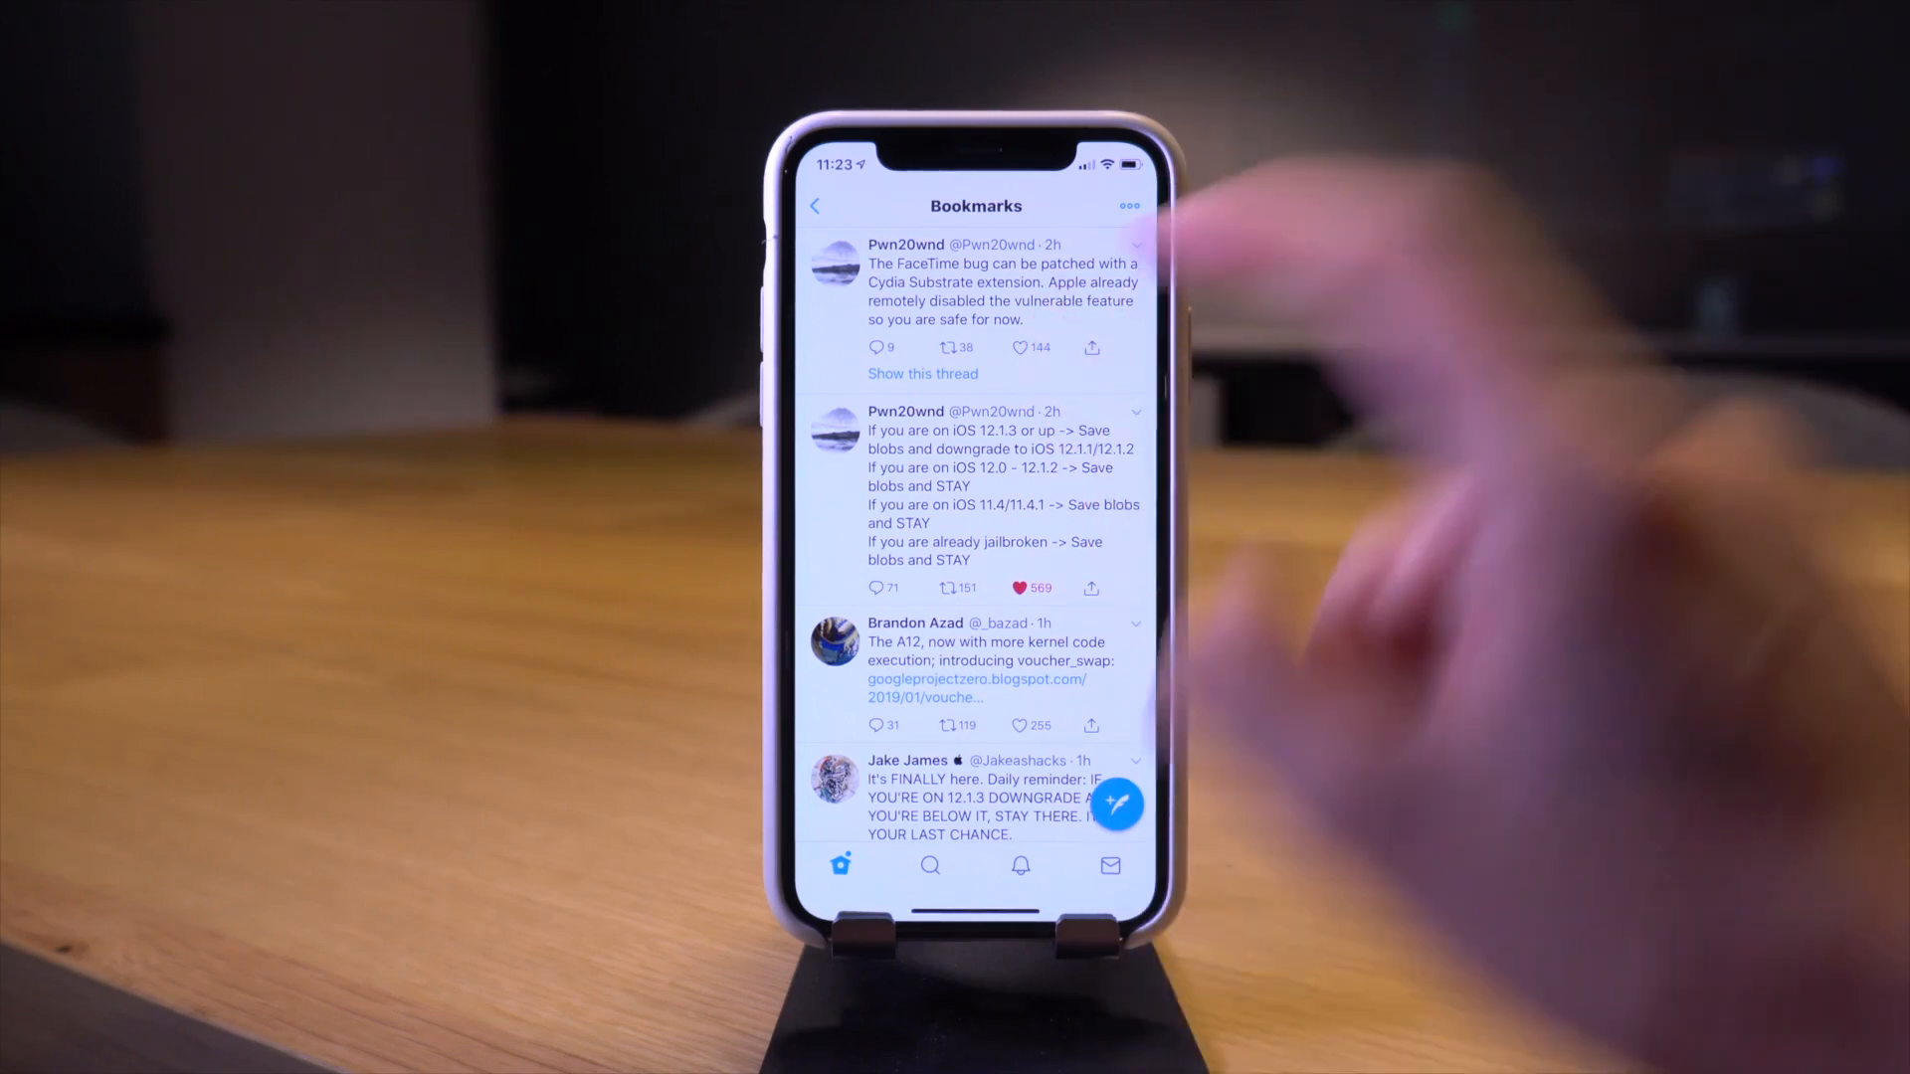
View the full FaceTime bug thread from the bookmarked tweet
{"action": "left_click", "coordinate": [1045, 292]}
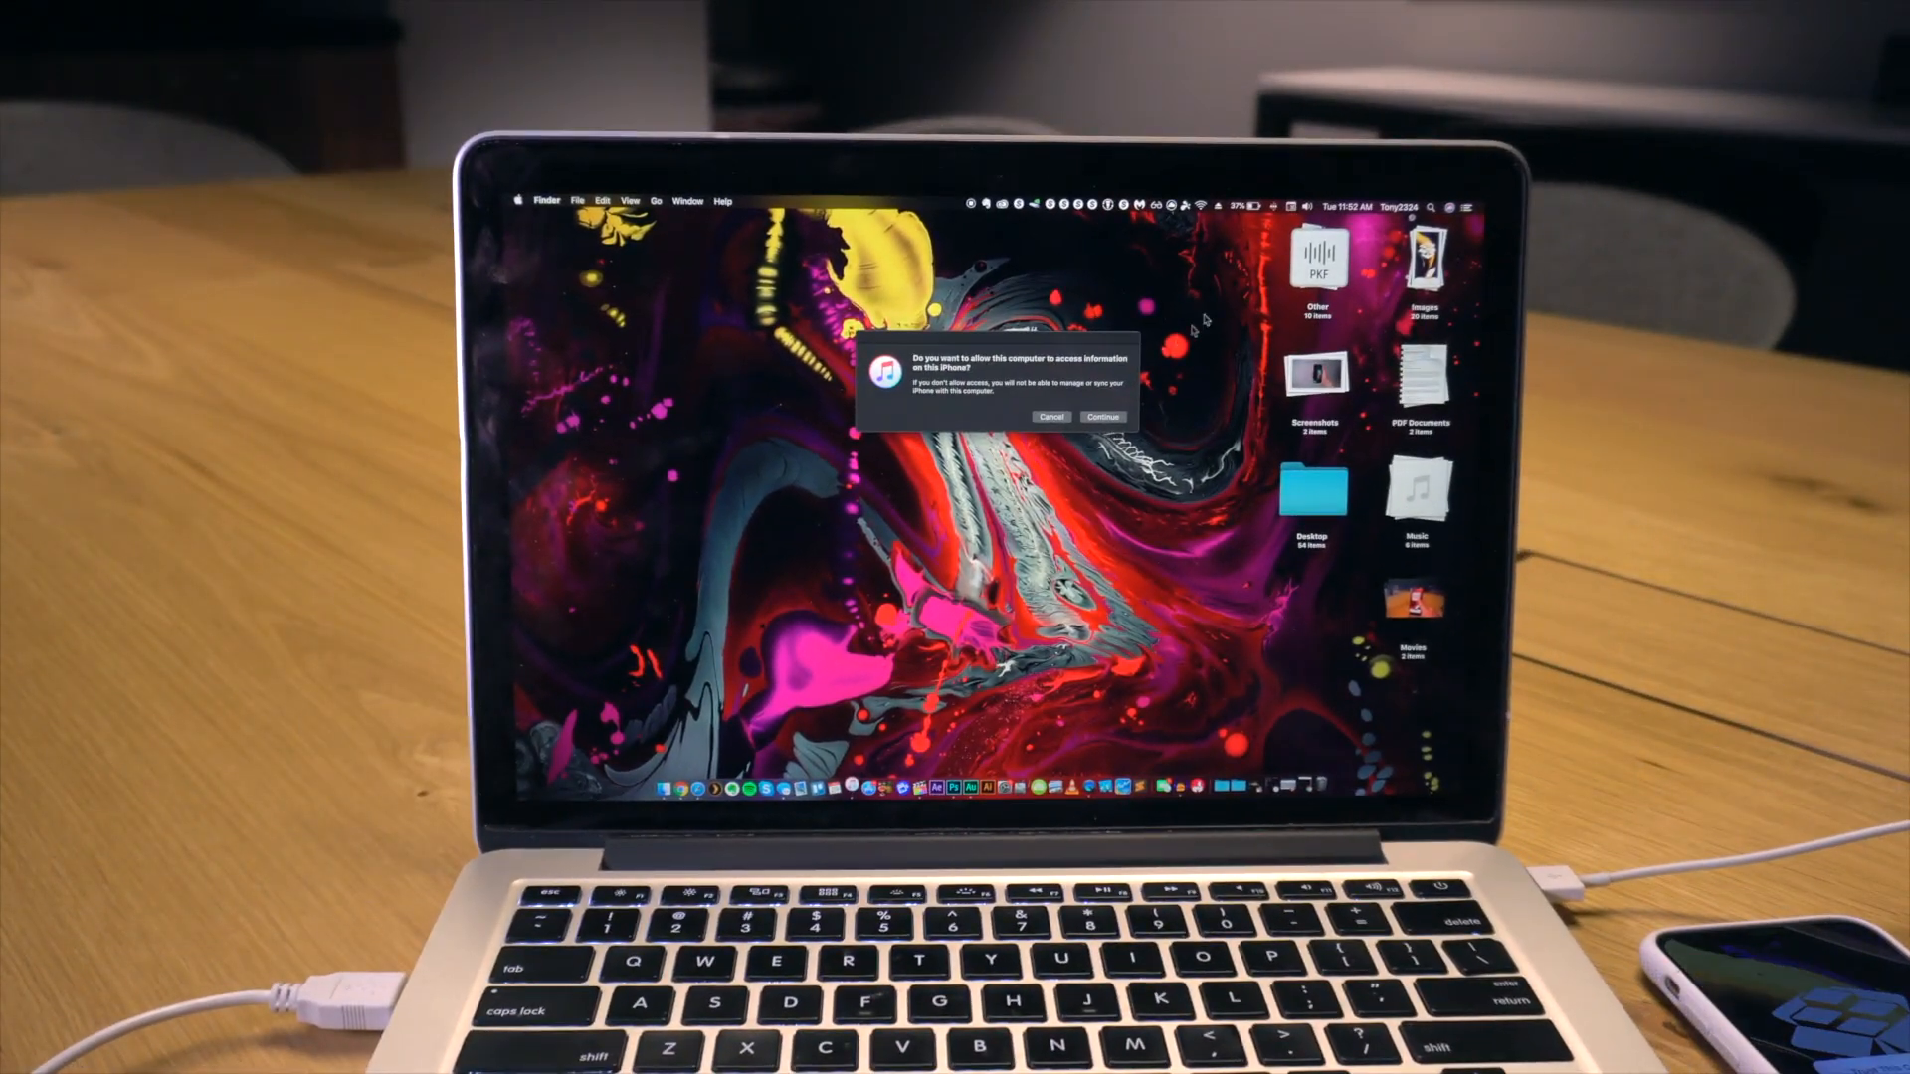
Allow this computer to access the iPhone so its summary appears
{"action": "left_click", "coordinate": [1104, 416]}
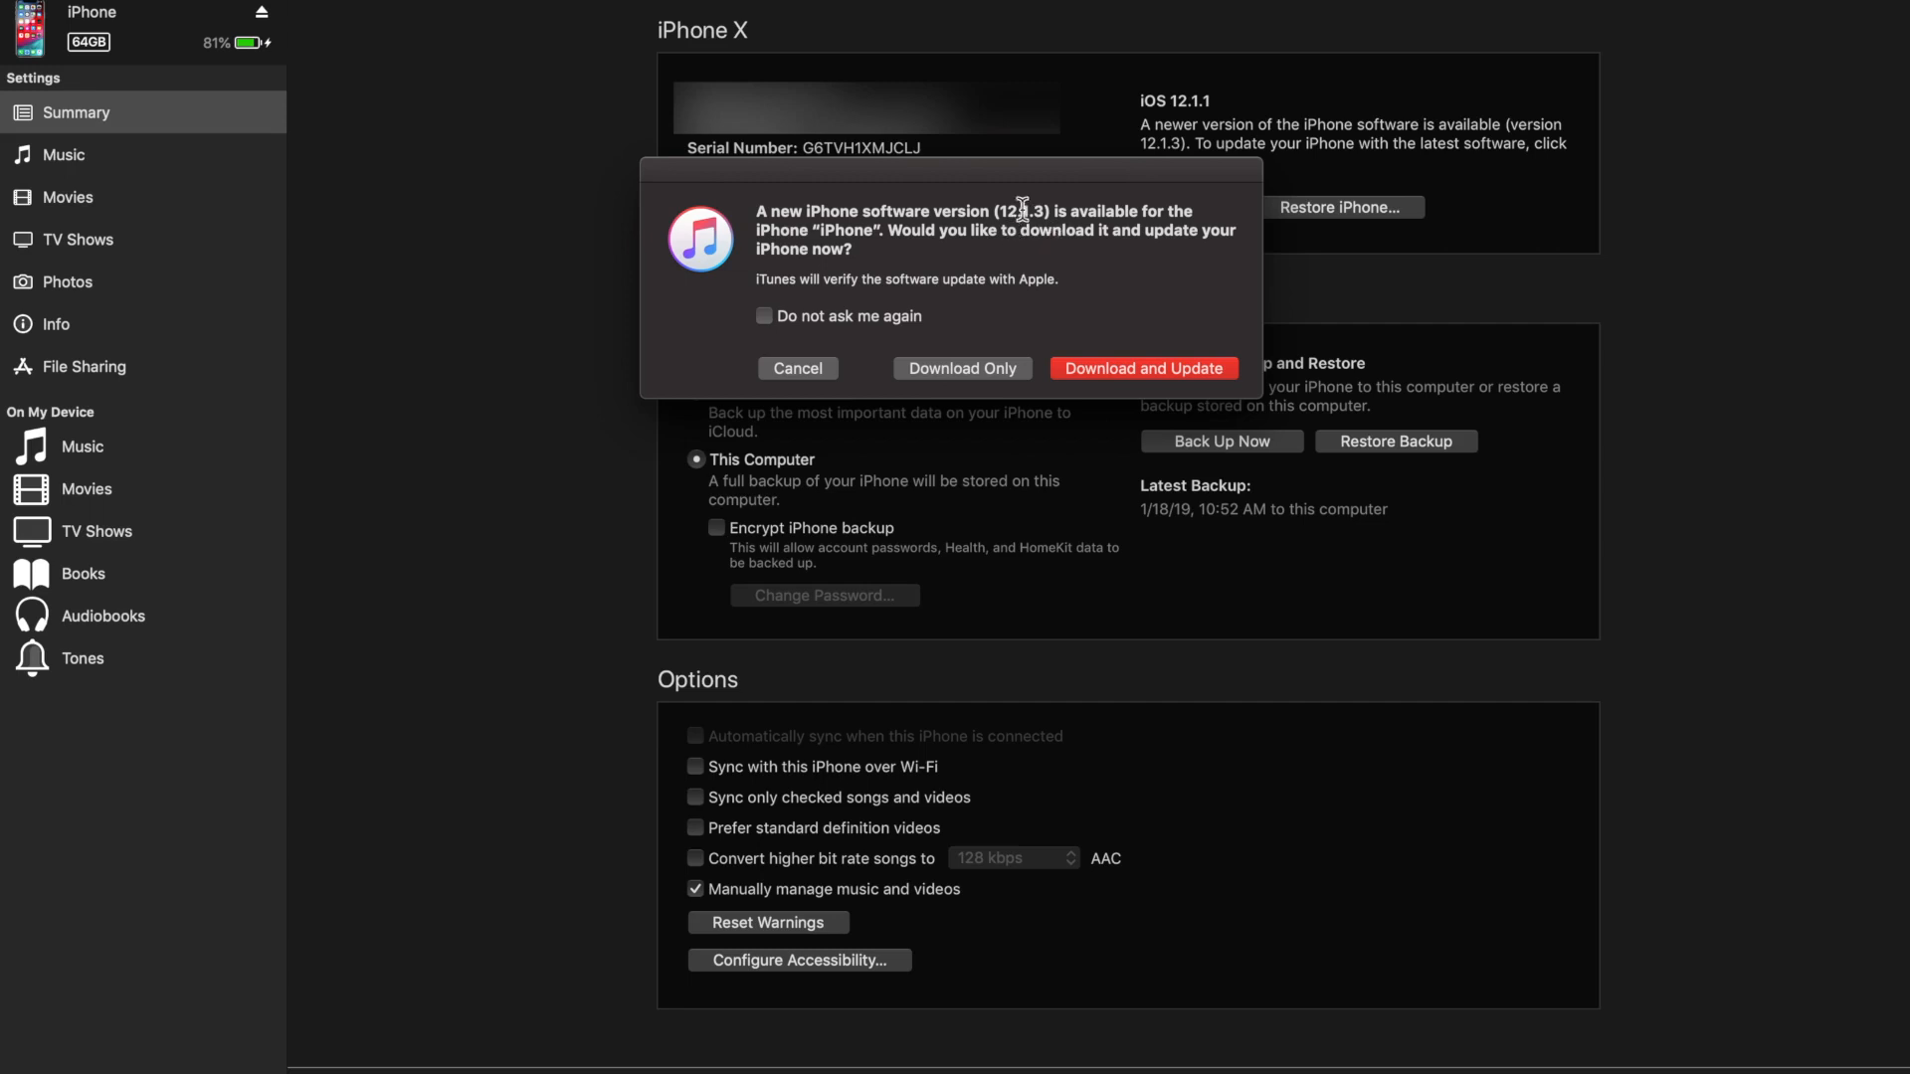
Decline the iOS 12.1.3 update offer in iTunes
{"action": "left_click_drag", "start_coordinate": [1009, 173], "coordinate": [1026, 174]}
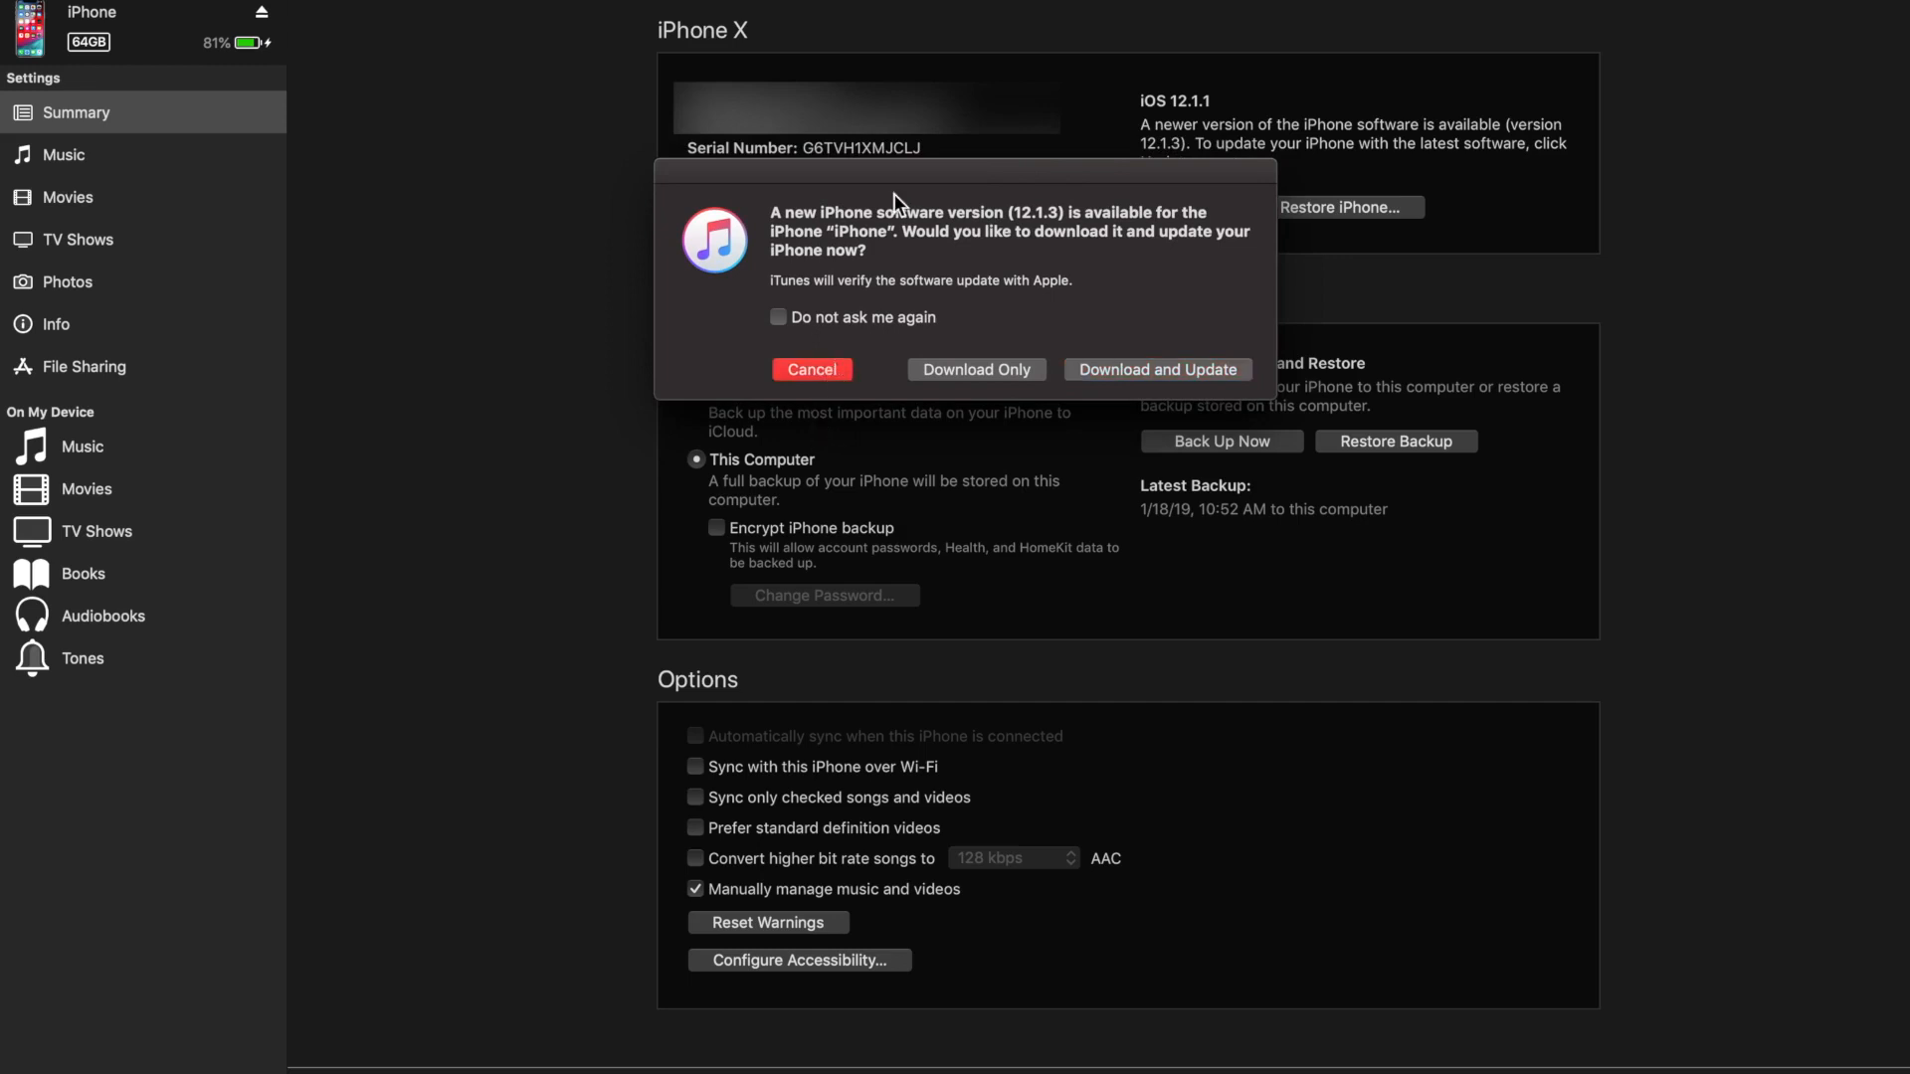
{"action": "key", "text": "Return"}
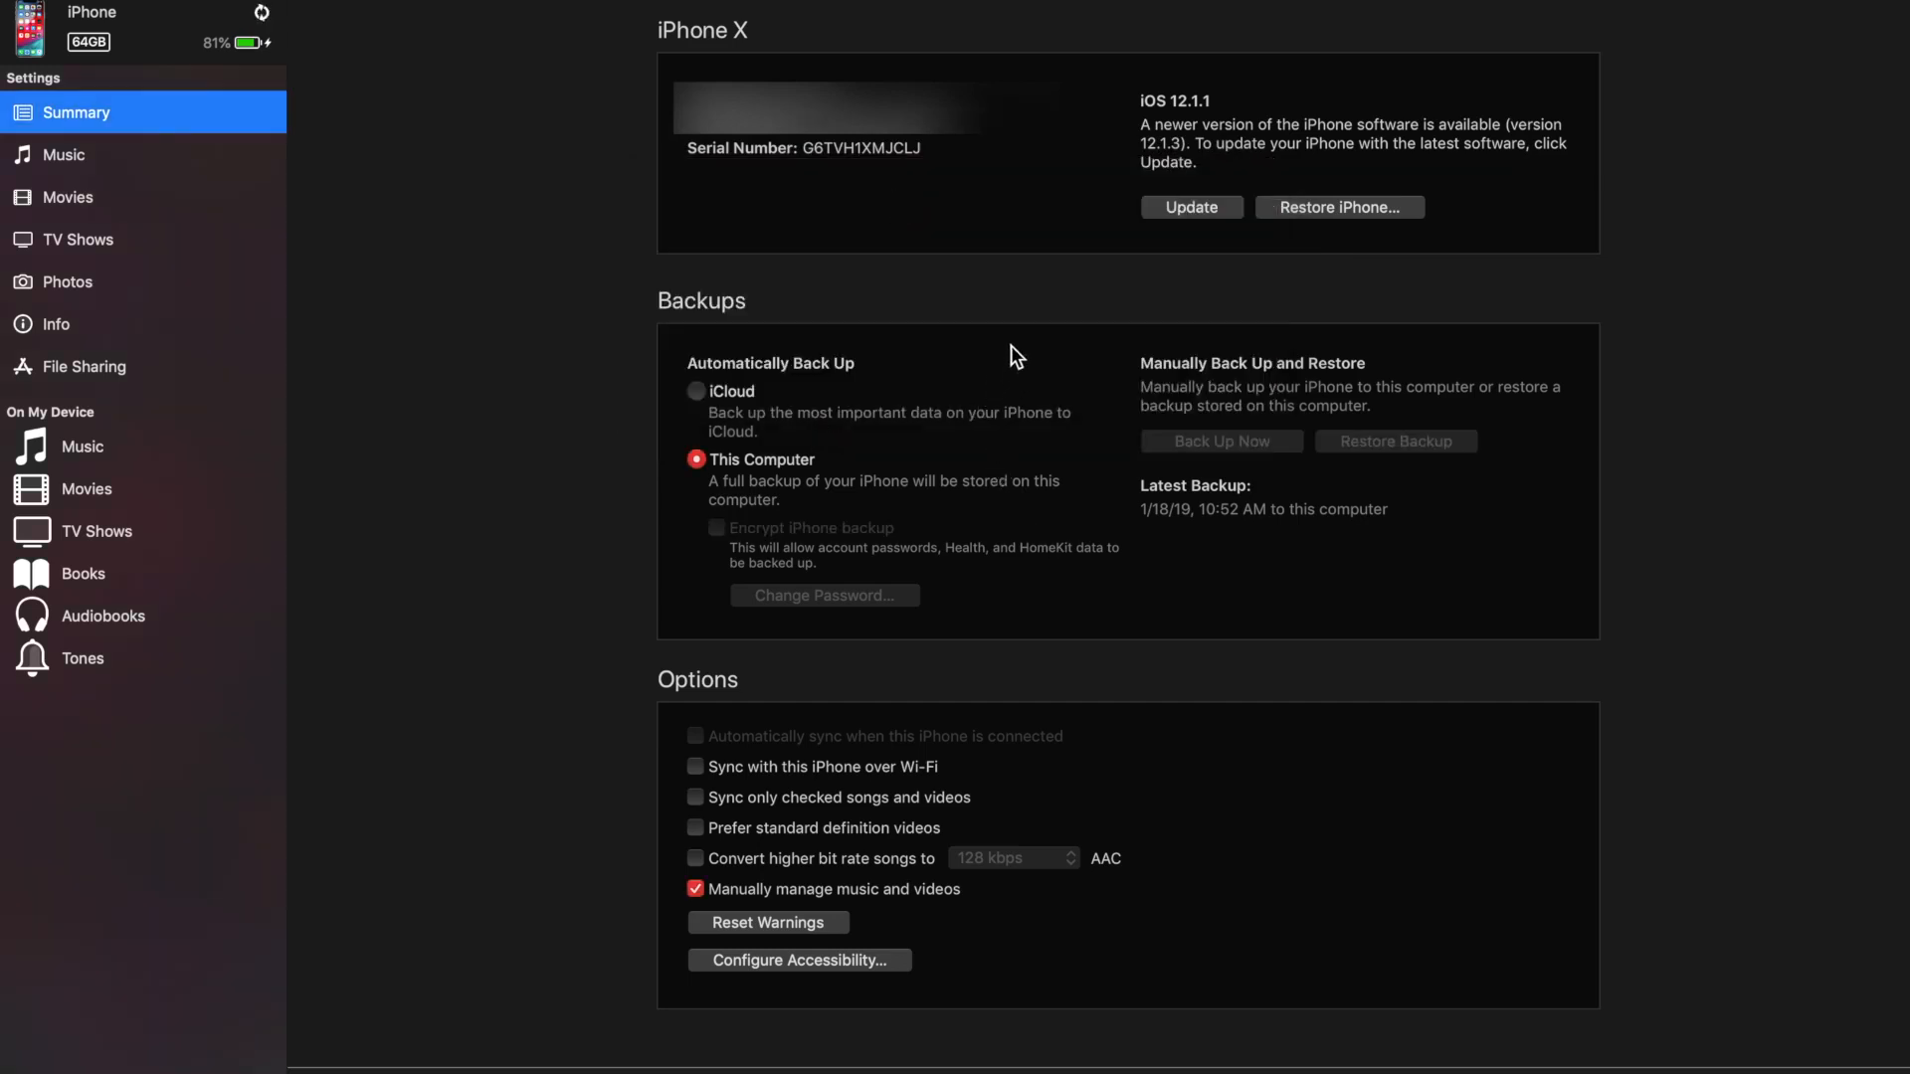
{"action": "key", "text": "XF86MonBrightnessUp"}
Cycle the device info to reveal the ECID and copy it
{"action": "left_click", "coordinate": [858, 153]}
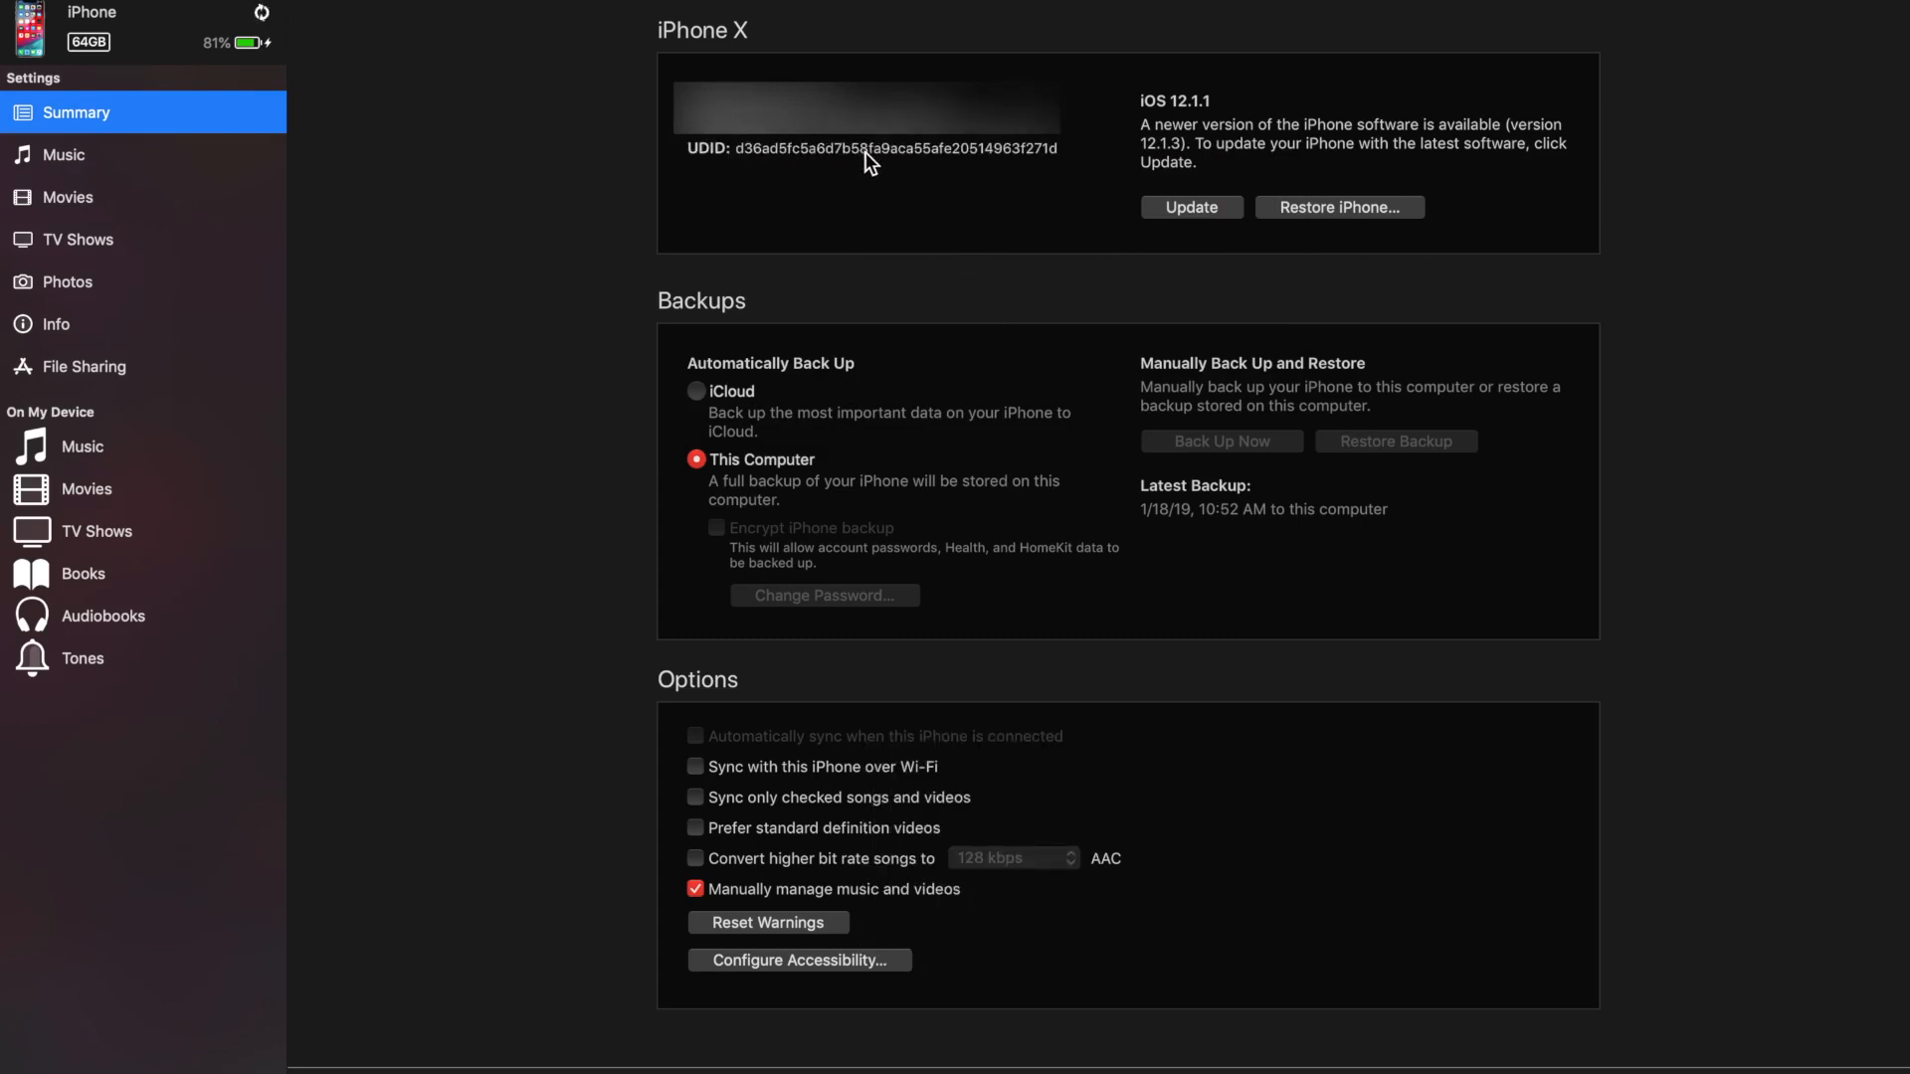
{"action": "left_click", "coordinate": [864, 154]}
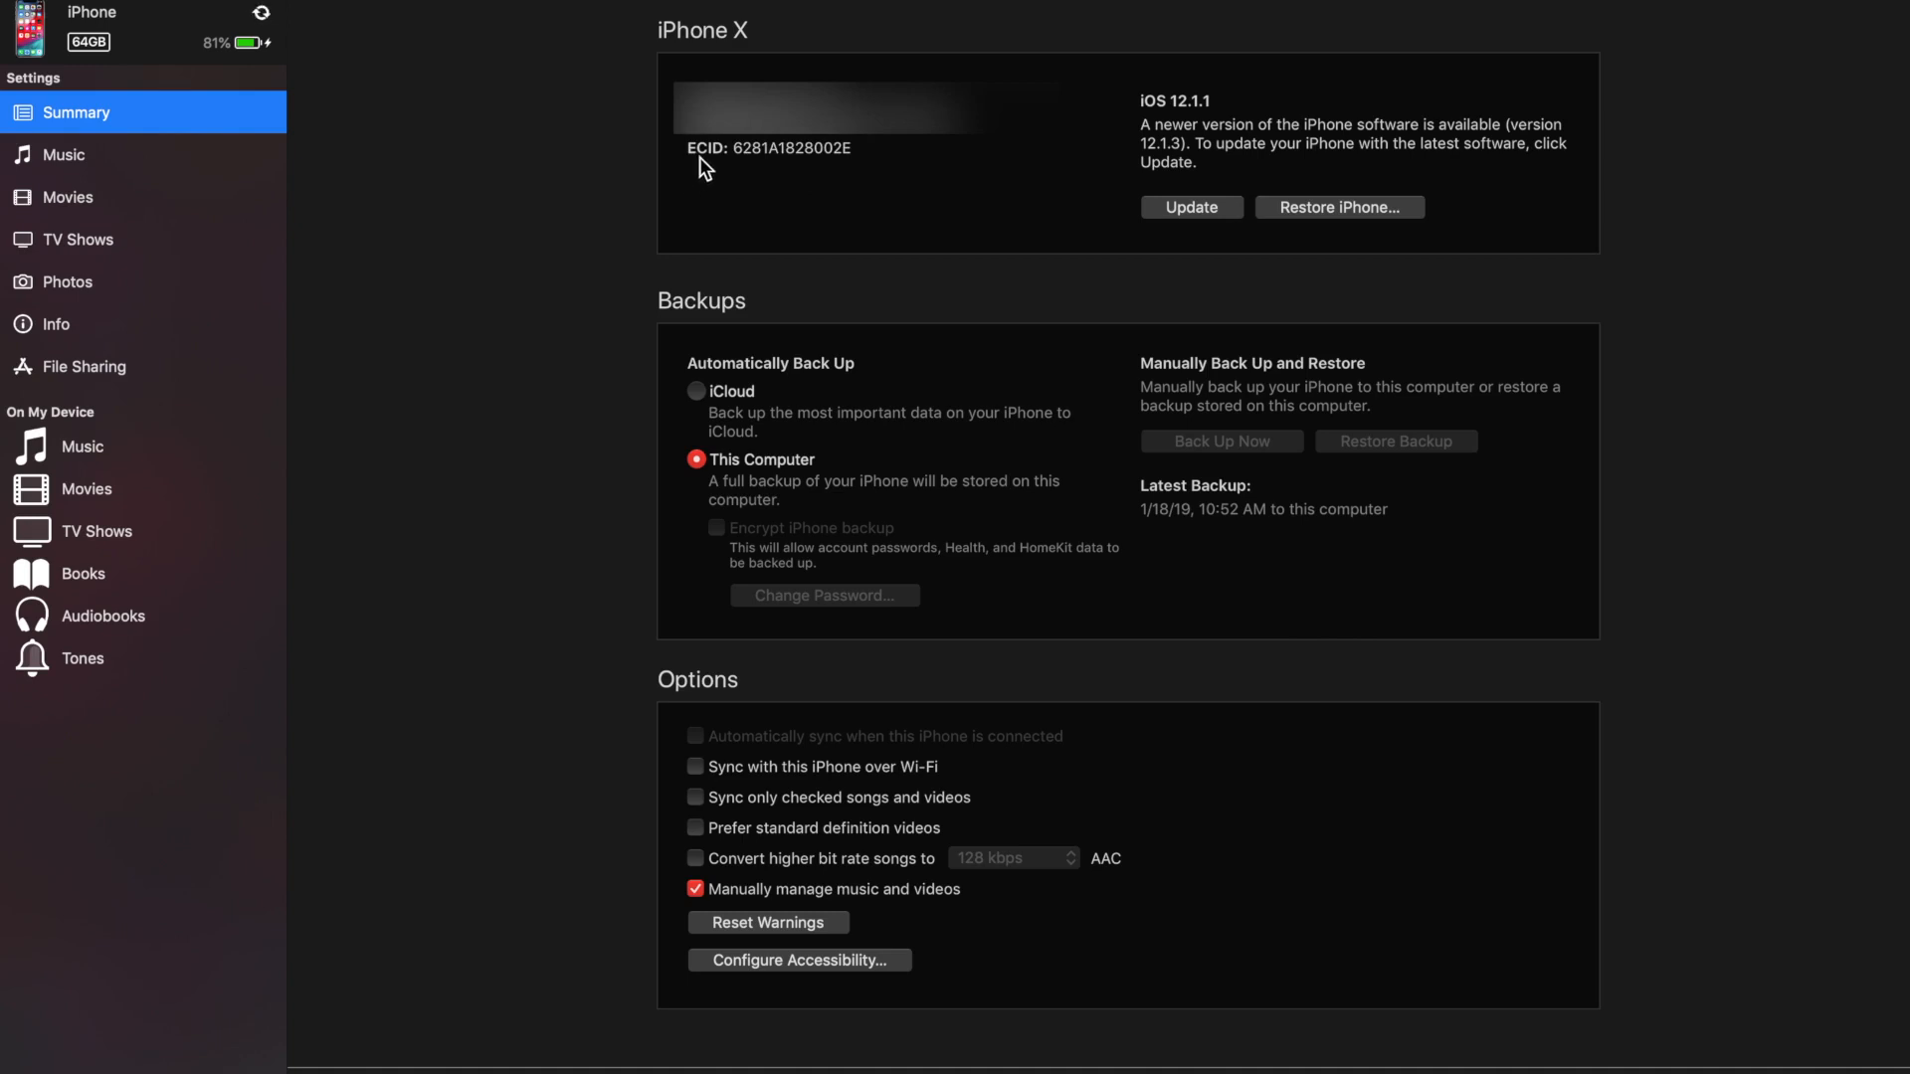
{"action": "right_click", "coordinate": [768, 154]}
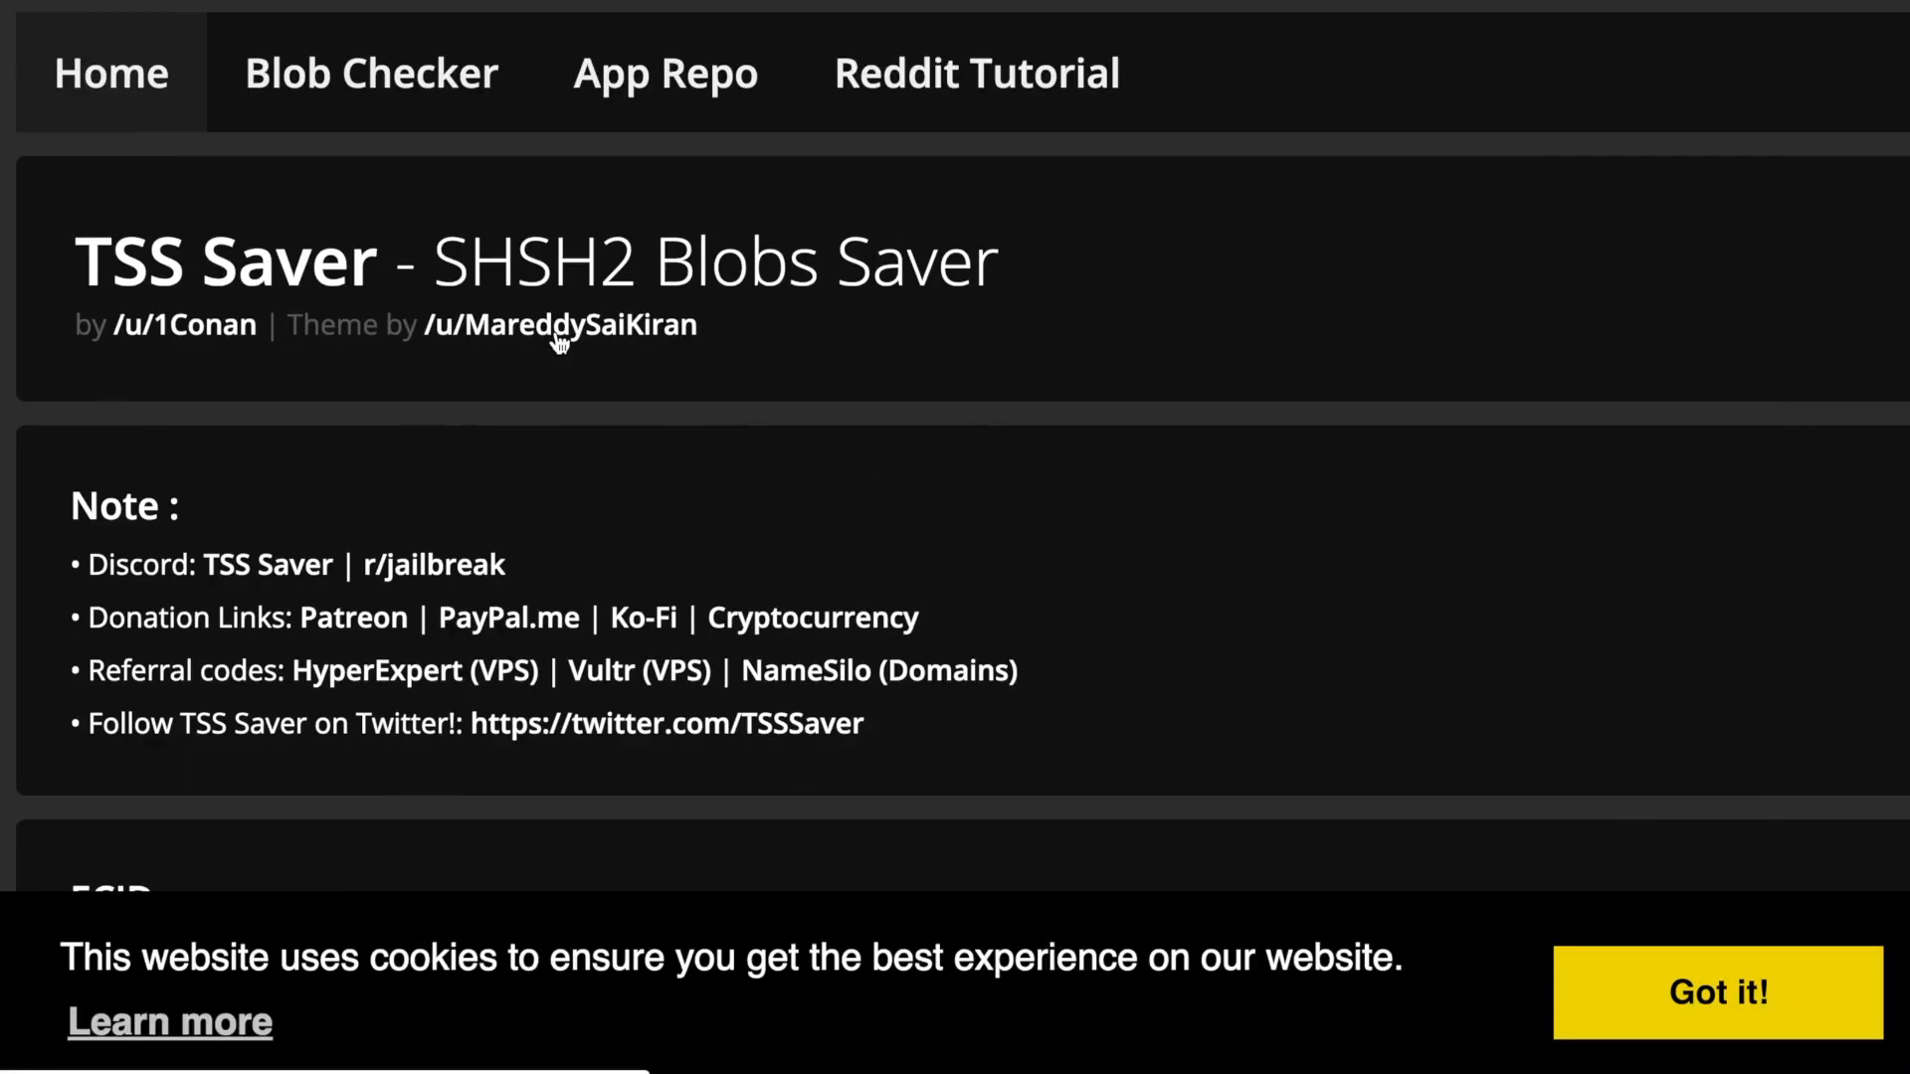
{"action": "scroll", "coordinate": [1045, 388], "scroll_direction": "down", "scroll_amount": 1}
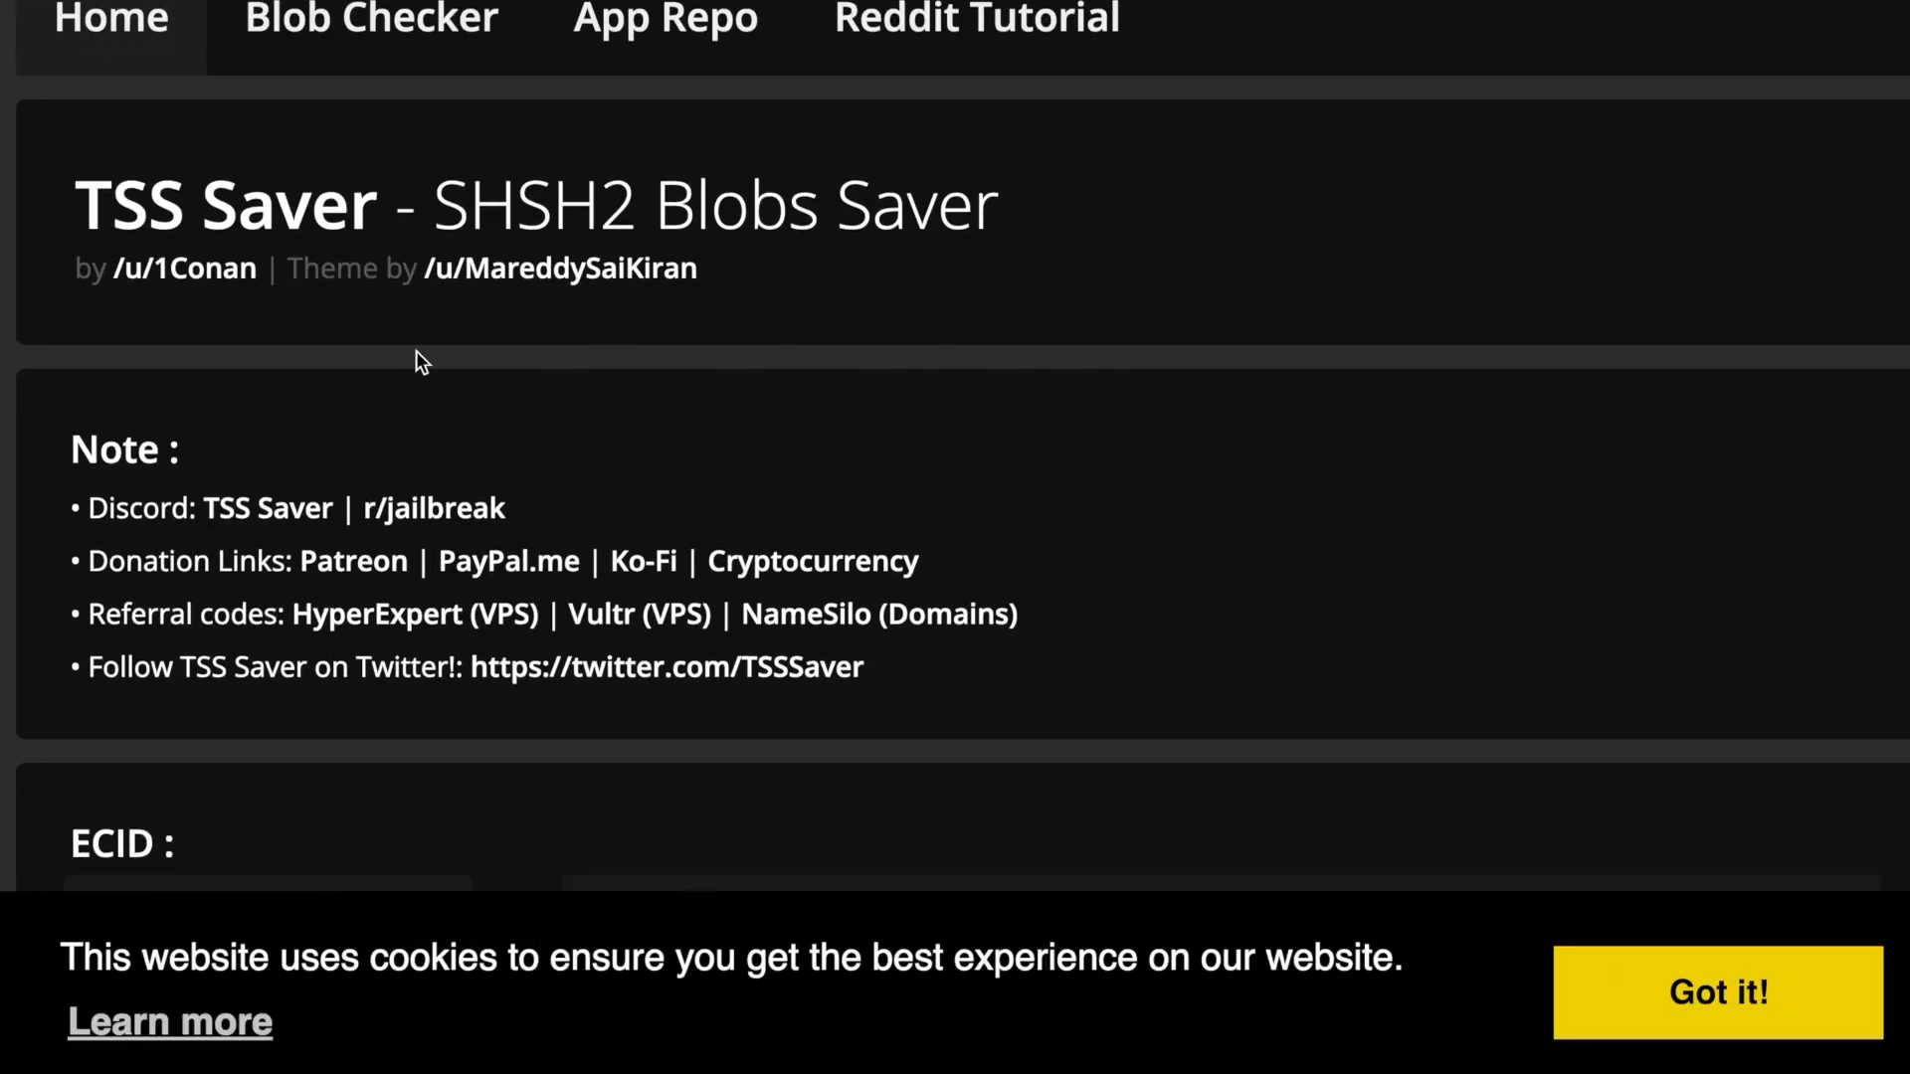
{"action": "scroll", "coordinate": [416, 359], "scroll_direction": "down", "scroll_amount": 2}
{"action": "scroll", "coordinate": [416, 361], "scroll_direction": "down", "scroll_amount": 3}
{"action": "scroll", "coordinate": [478, 418], "scroll_direction": "down", "scroll_amount": 1}
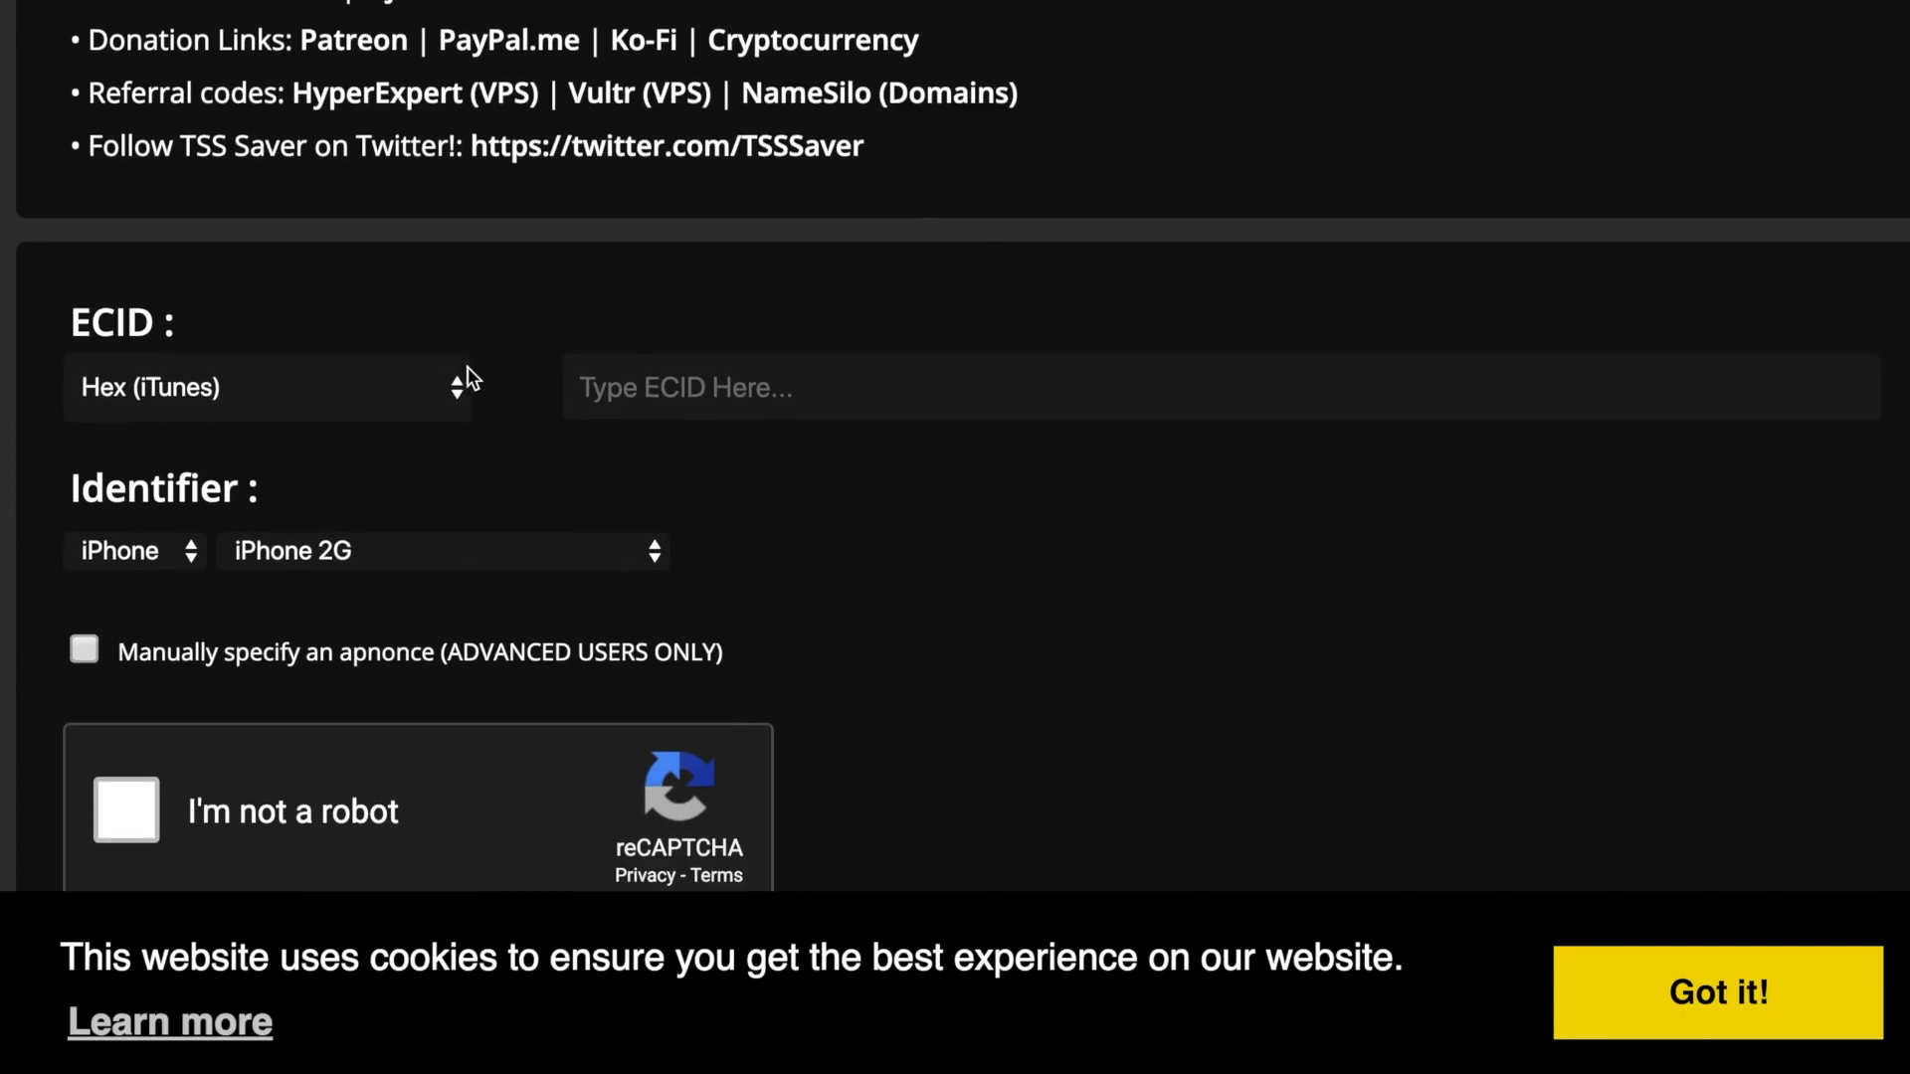
{"action": "left_click", "coordinate": [777, 387]}
{"action": "right_click", "coordinate": [680, 387]}
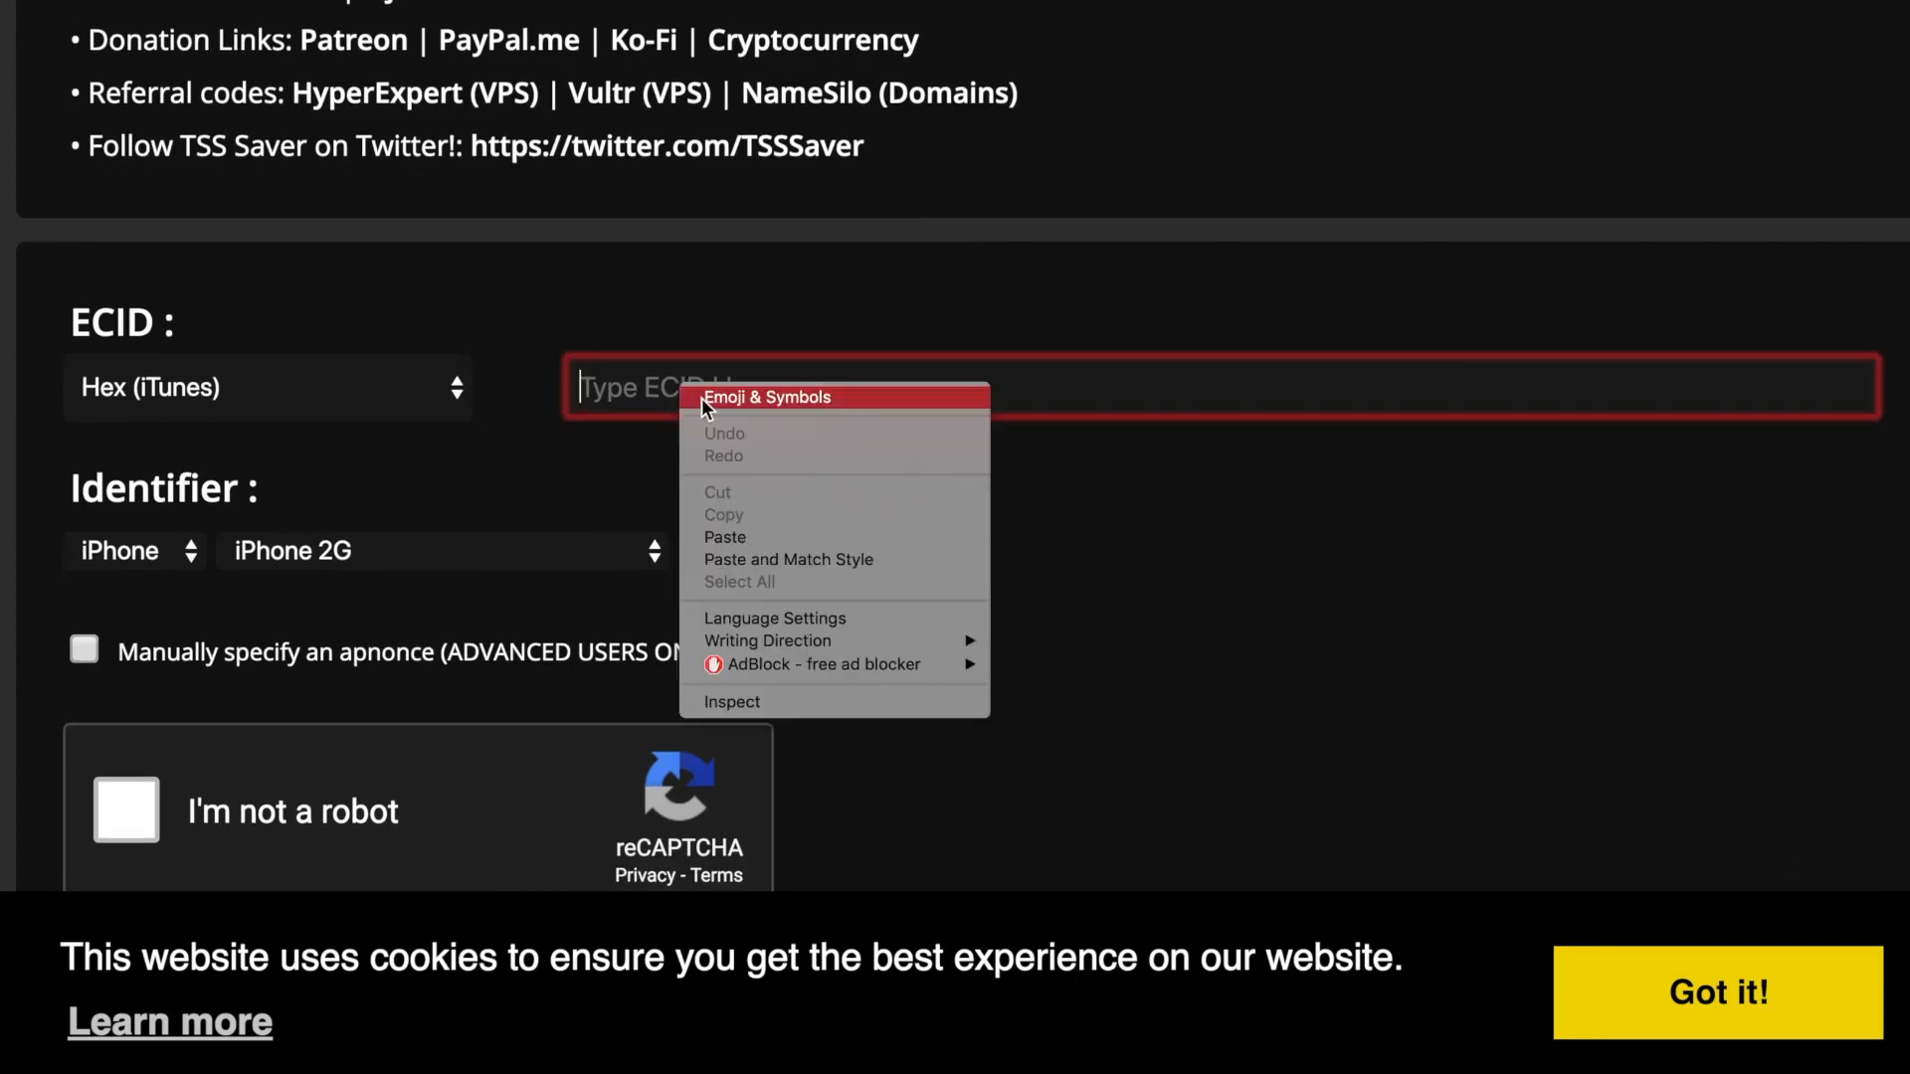
{"action": "left_click", "coordinate": [734, 537]}
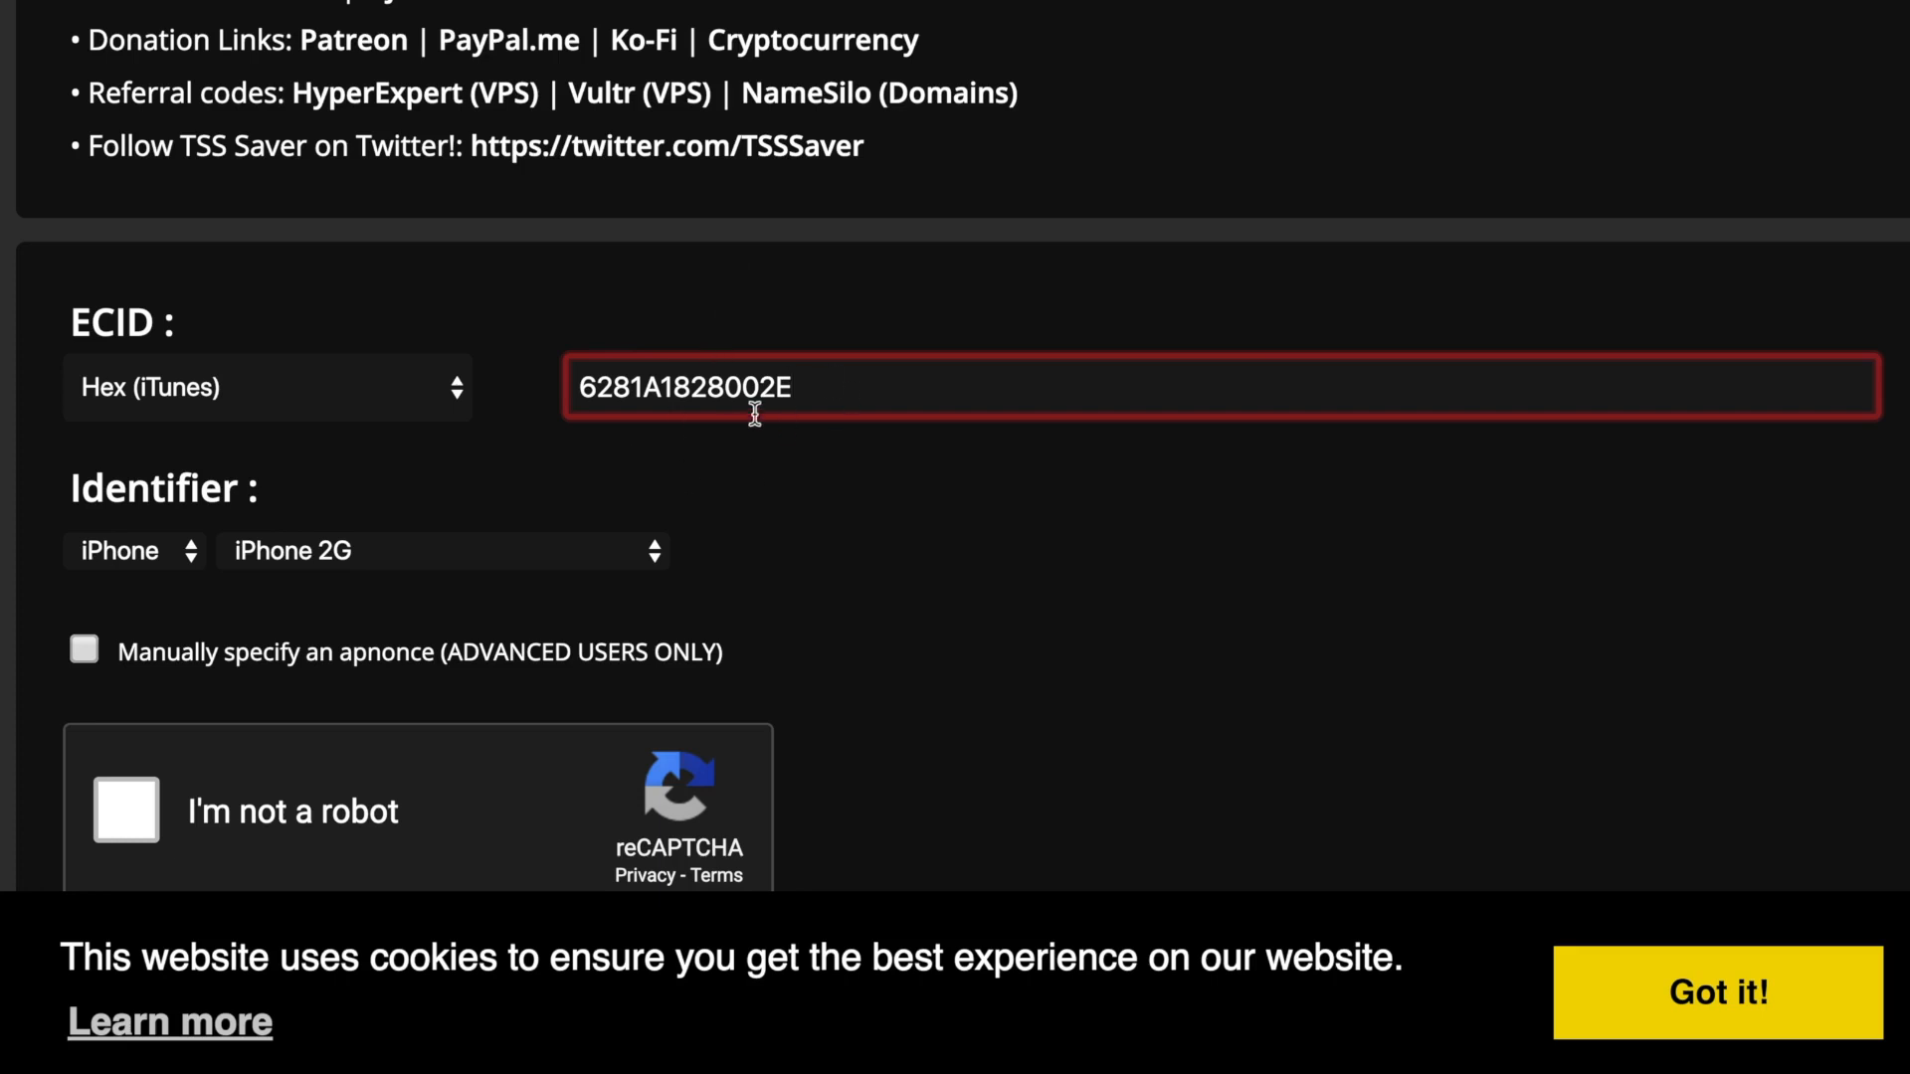
{"action": "scroll", "coordinate": [478, 401], "scroll_direction": "down", "scroll_amount": 1}
Browse the iPhone model list without choosing, then leave the browser for the spaces overview
{"action": "left_click", "coordinate": [396, 538]}
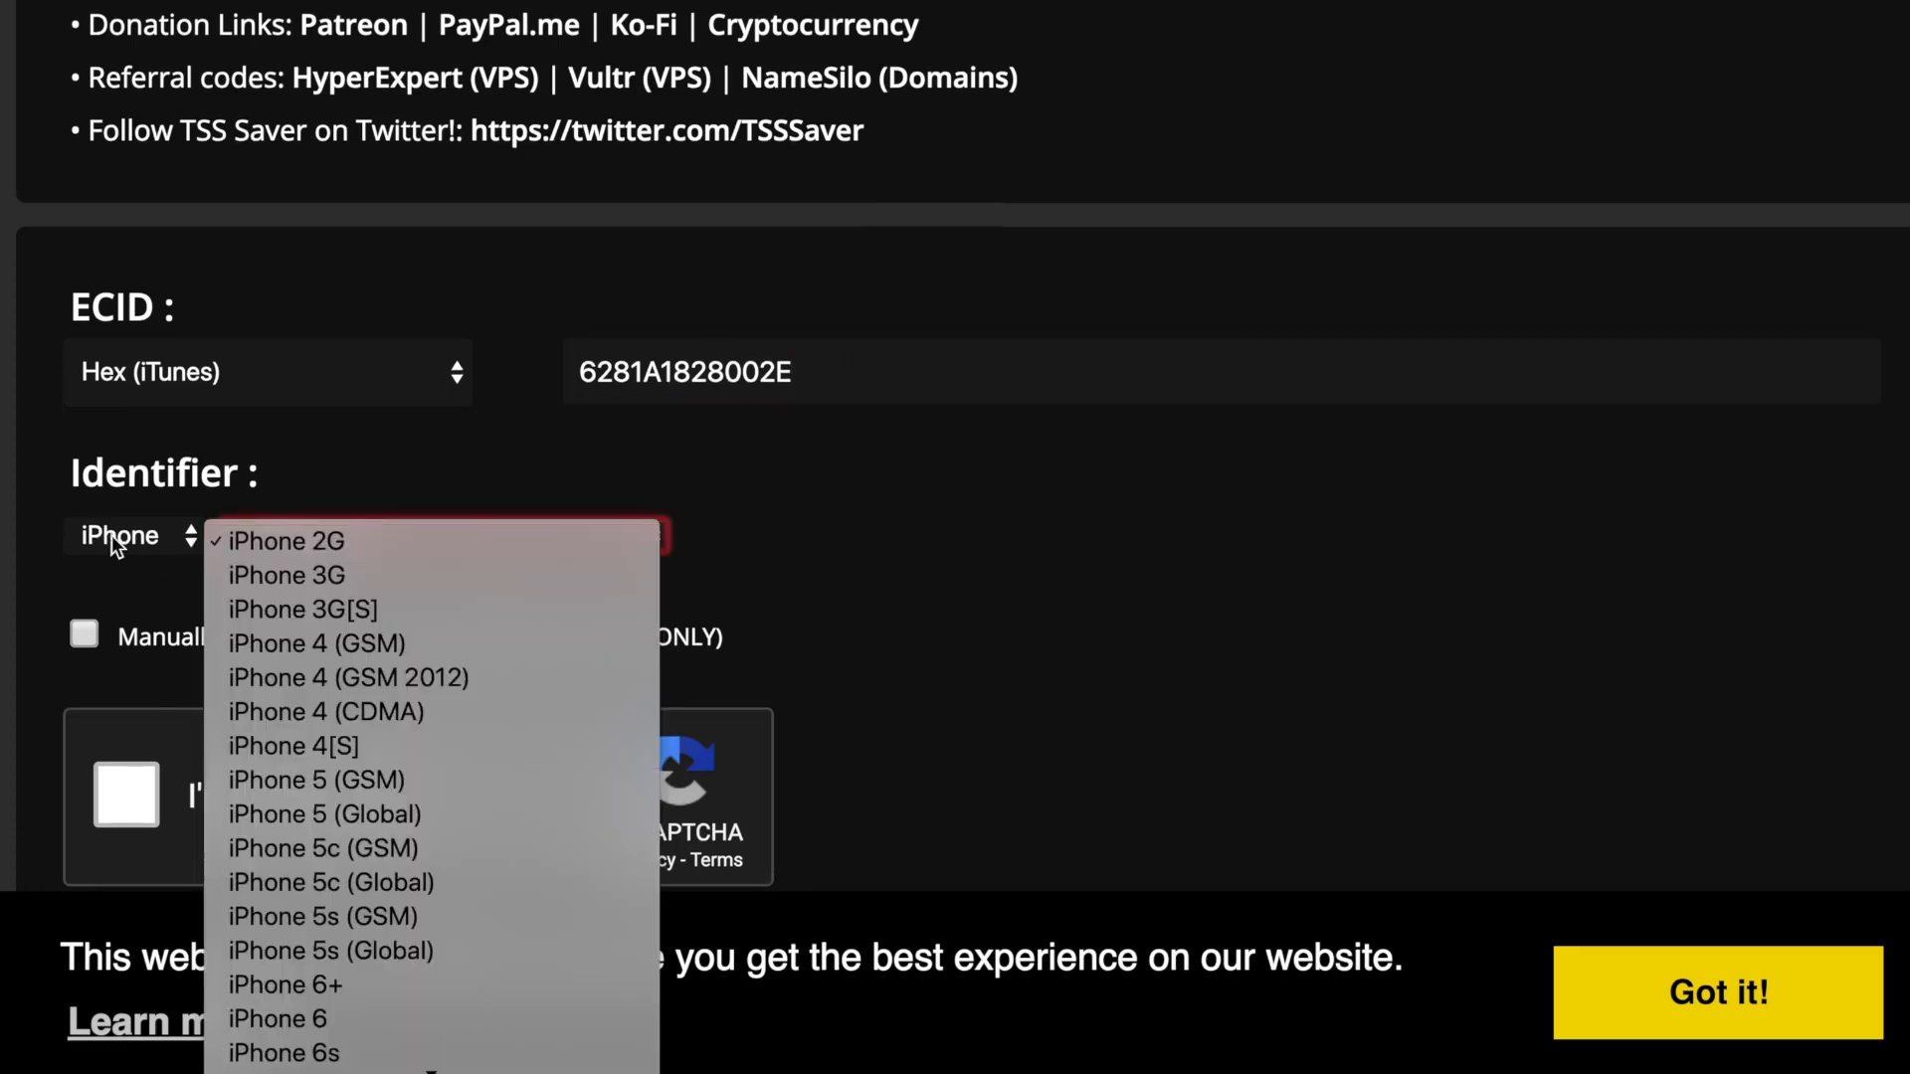
{"action": "scroll", "coordinate": [241, 552], "scroll_direction": "down", "scroll_amount": 3}
{"action": "scroll", "coordinate": [327, 755], "scroll_direction": "down", "scroll_amount": 2}
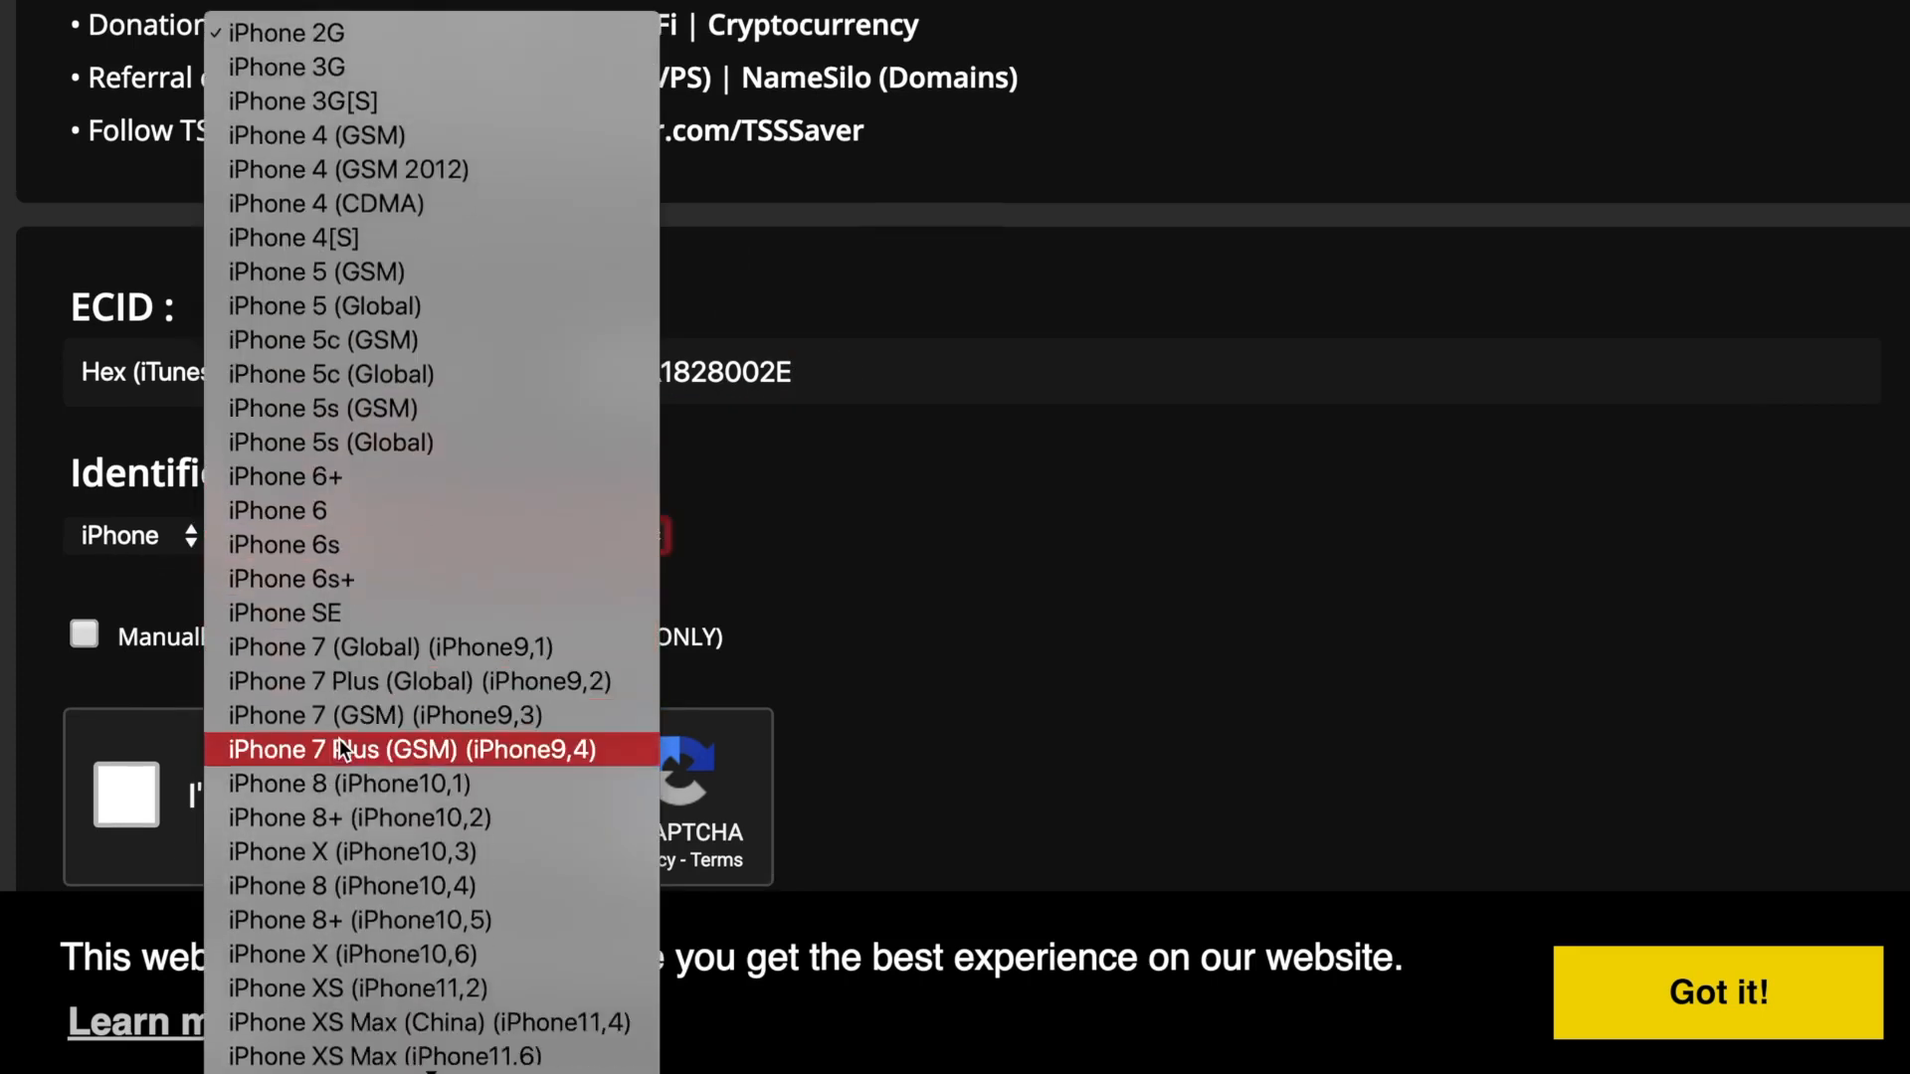
{"action": "scroll", "coordinate": [339, 739], "scroll_direction": "down", "scroll_amount": 1}
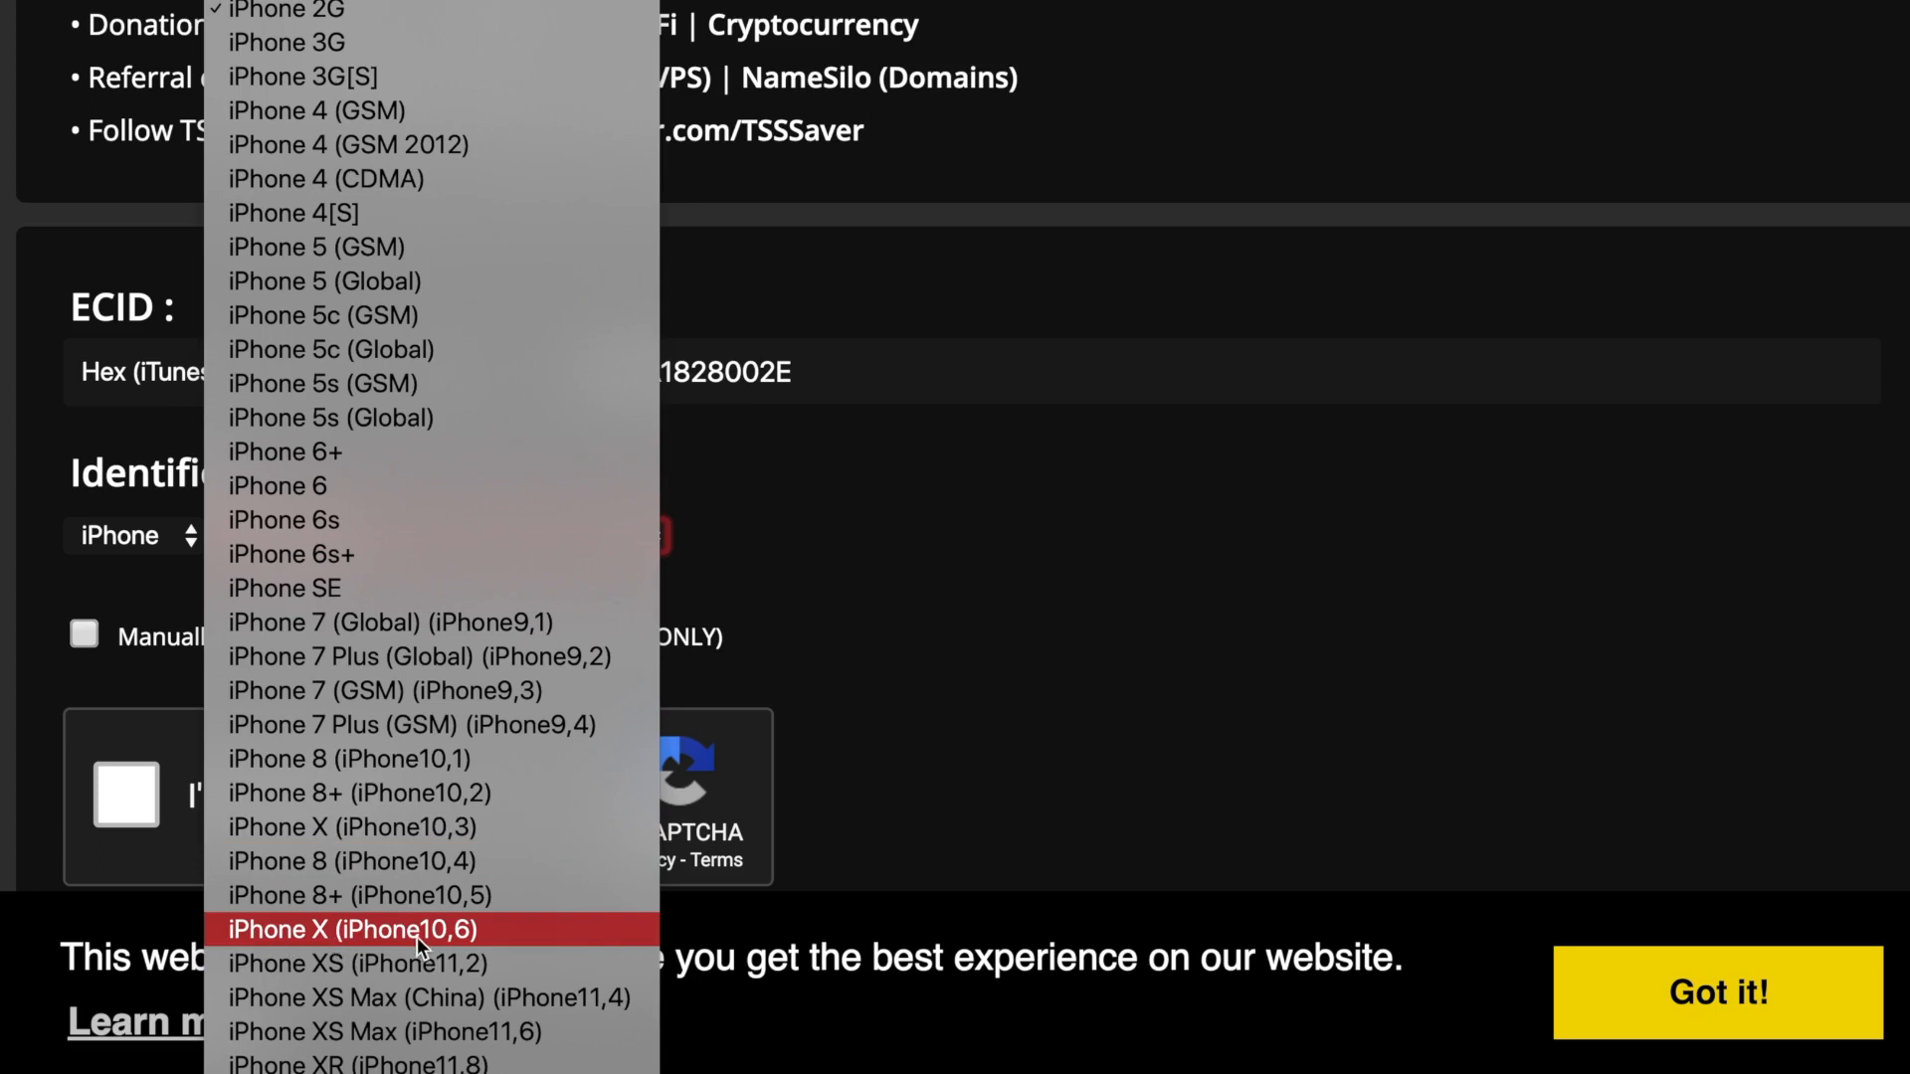
{"action": "left_click", "coordinate": [982, 469]}
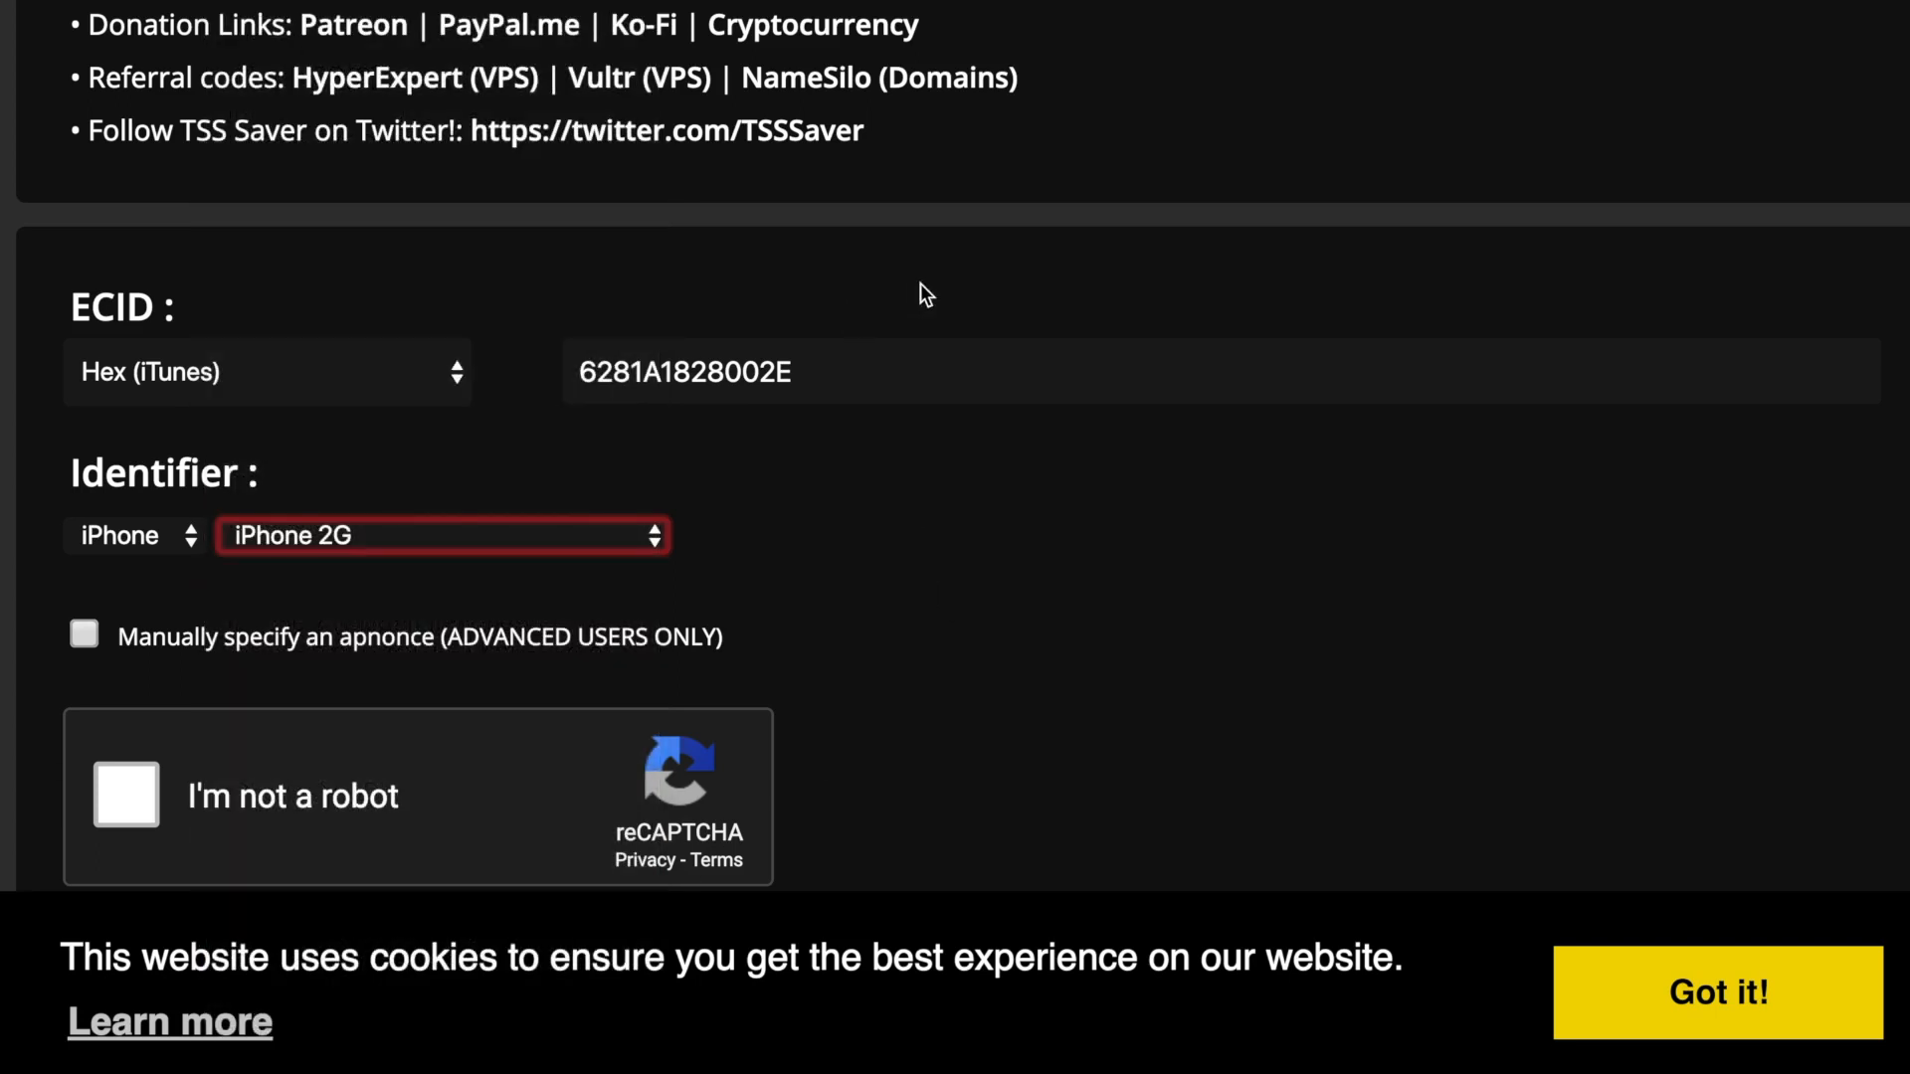
{"action": "key", "text": "ctrl+Up"}
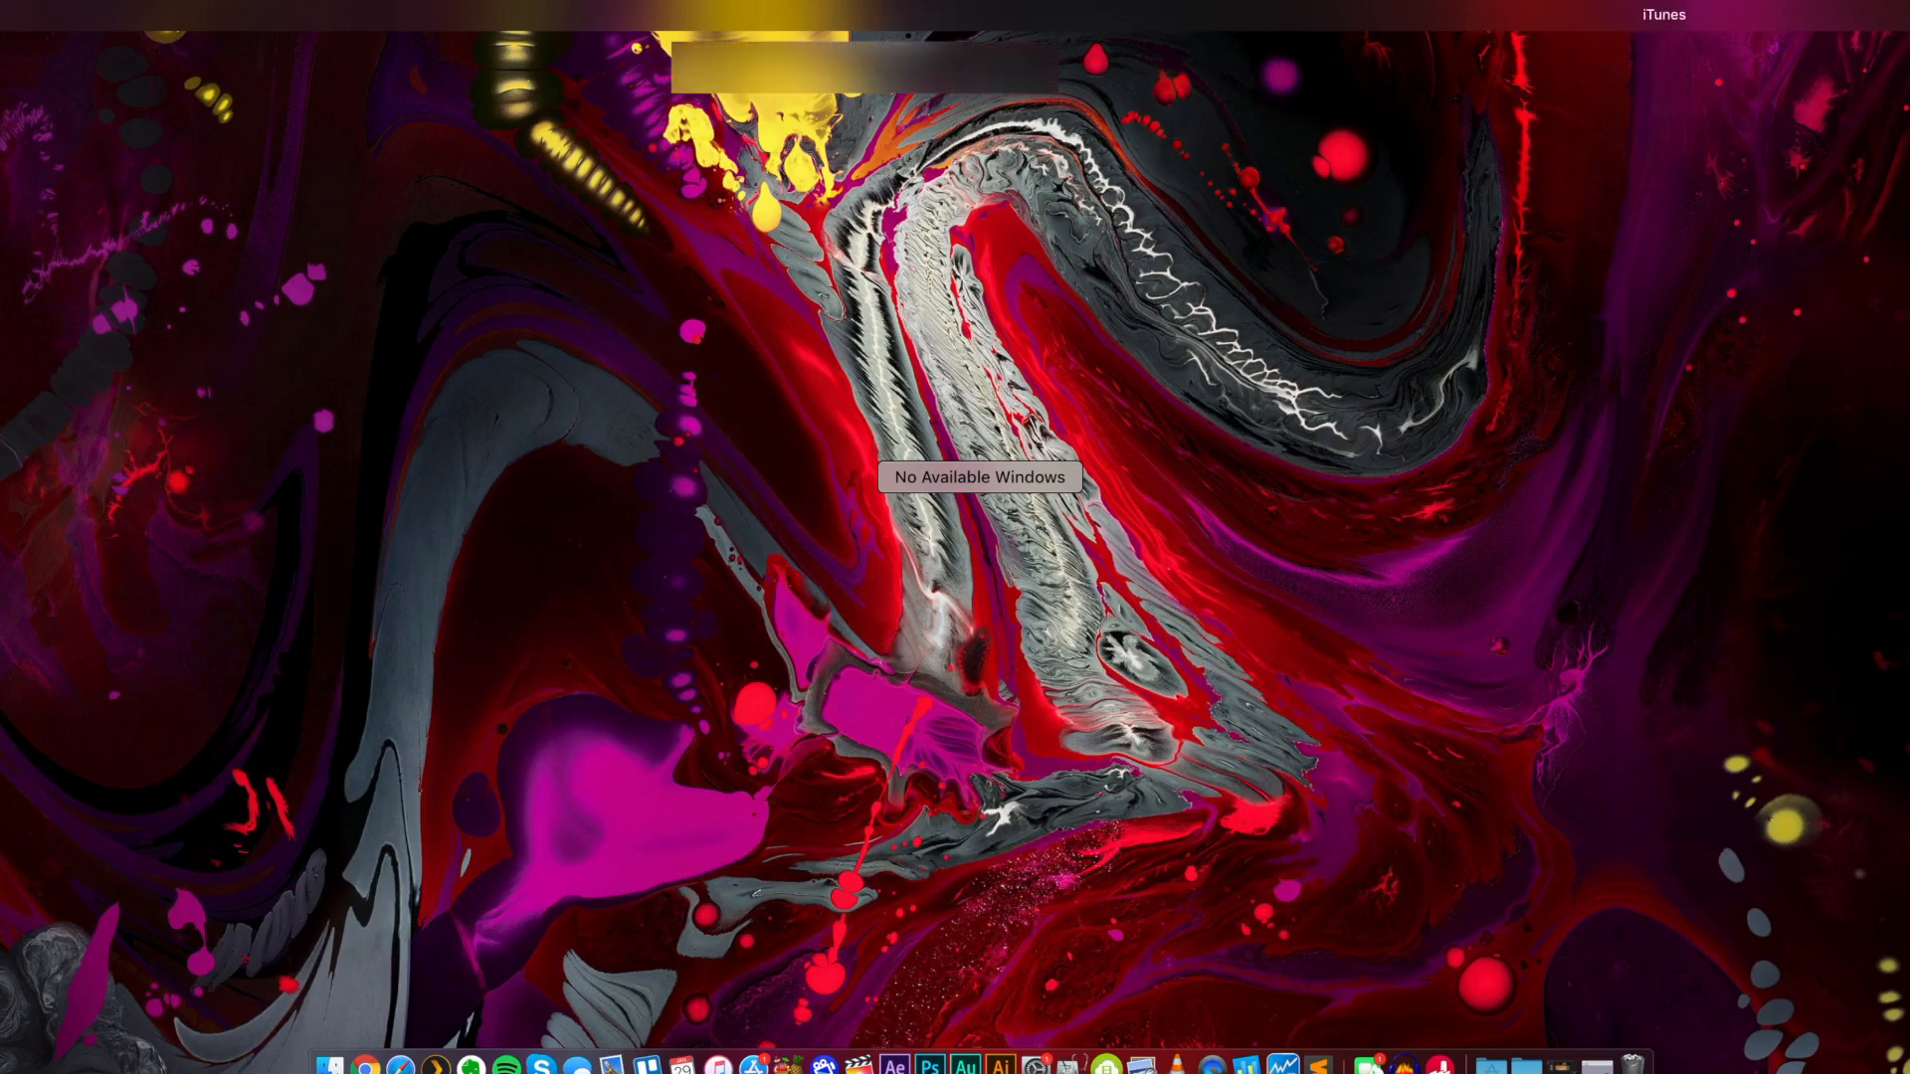
Reveal the iPhone's model identifier iPhone10,6 in the iTunes summary
{"action": "left_click", "coordinate": [1782, 12]}
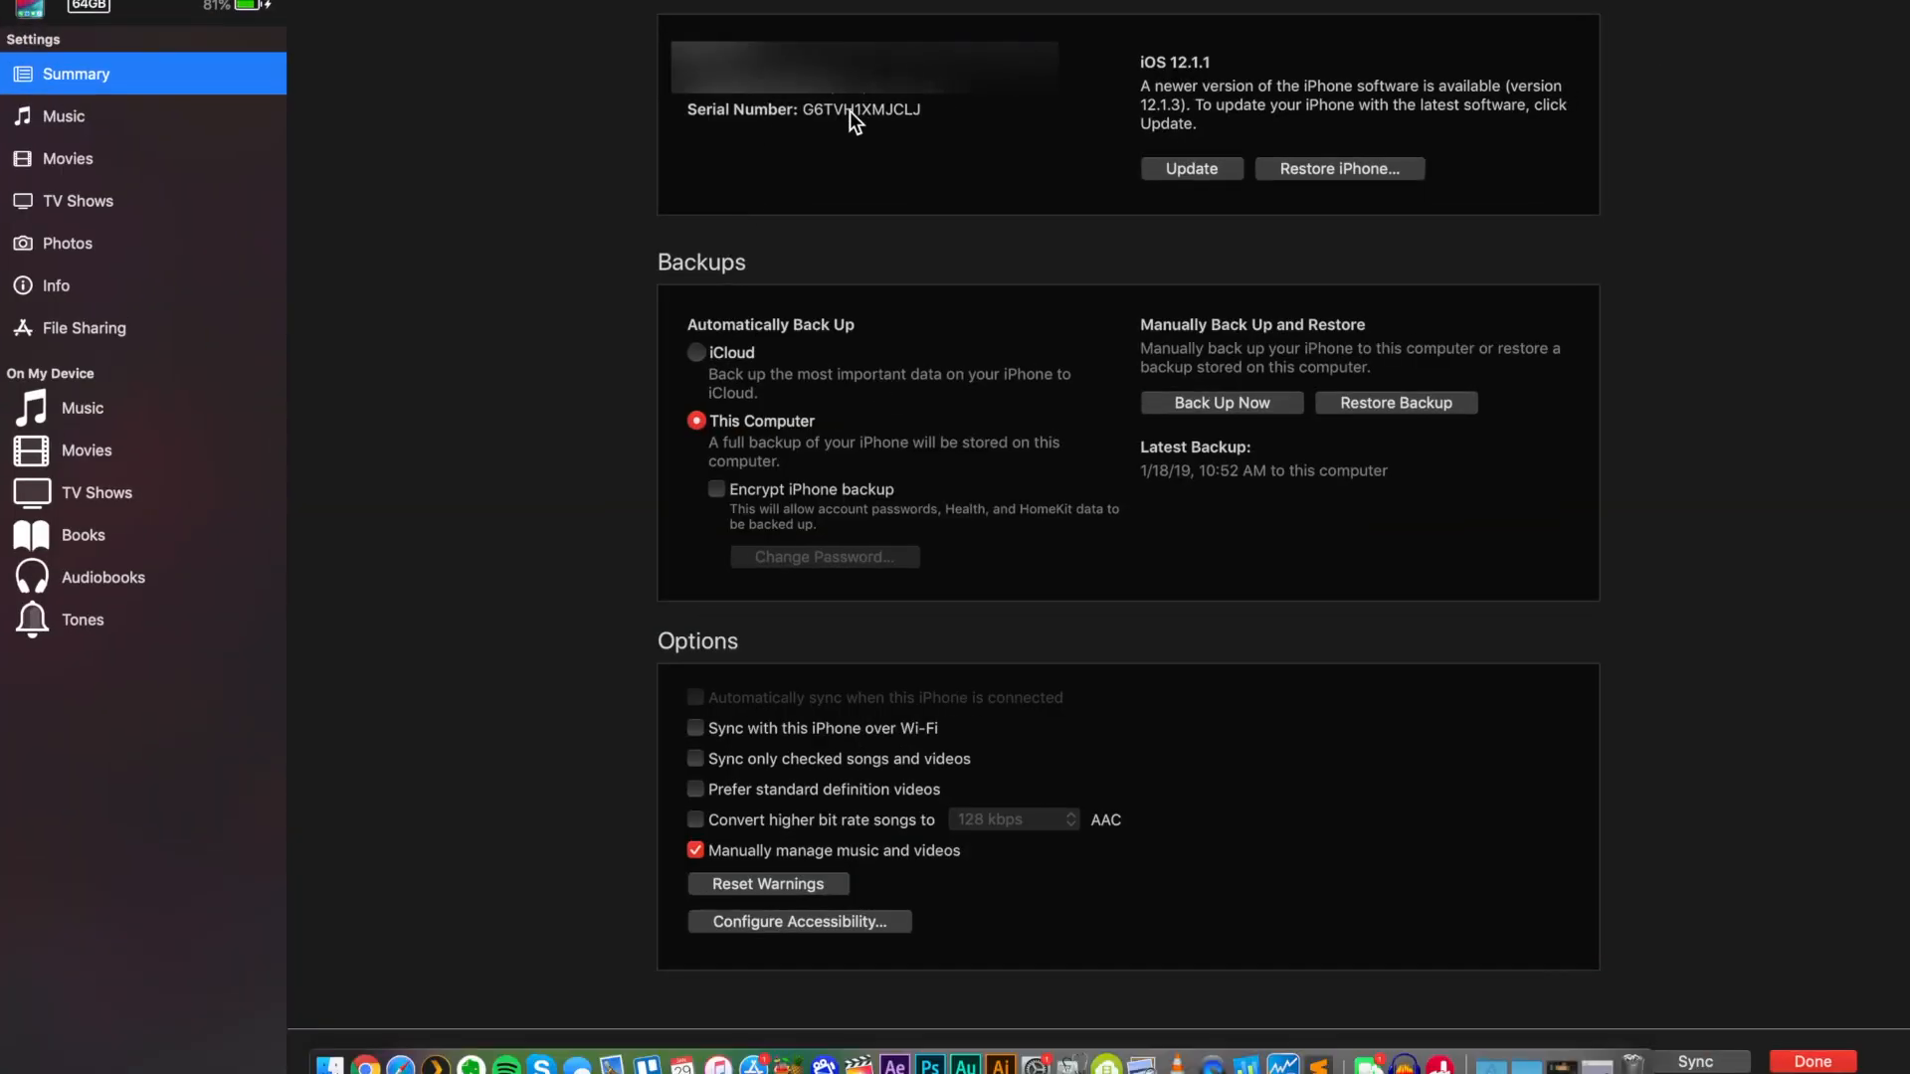
{"action": "left_click", "coordinate": [849, 110]}
{"action": "left_click", "coordinate": [849, 113]}
{"action": "left_click", "coordinate": [849, 112]}
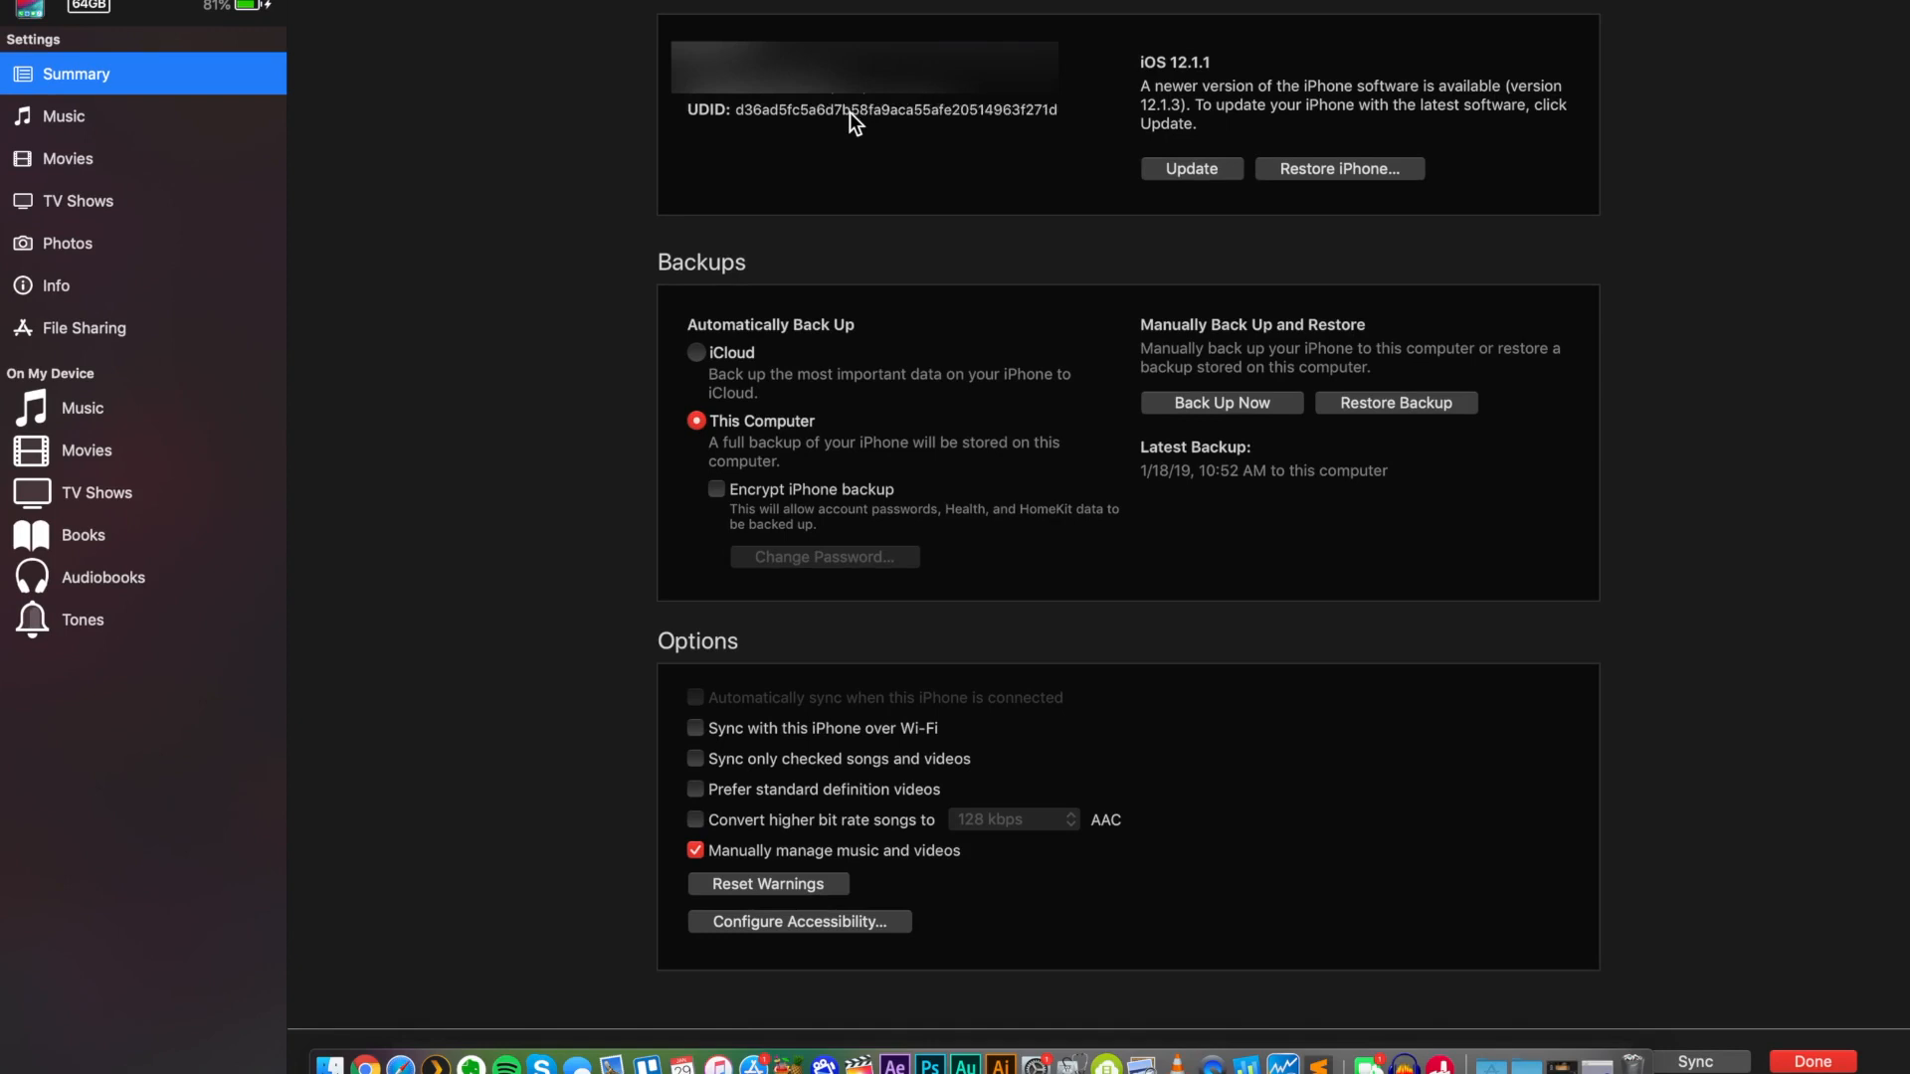
{"action": "left_click", "coordinate": [850, 112]}
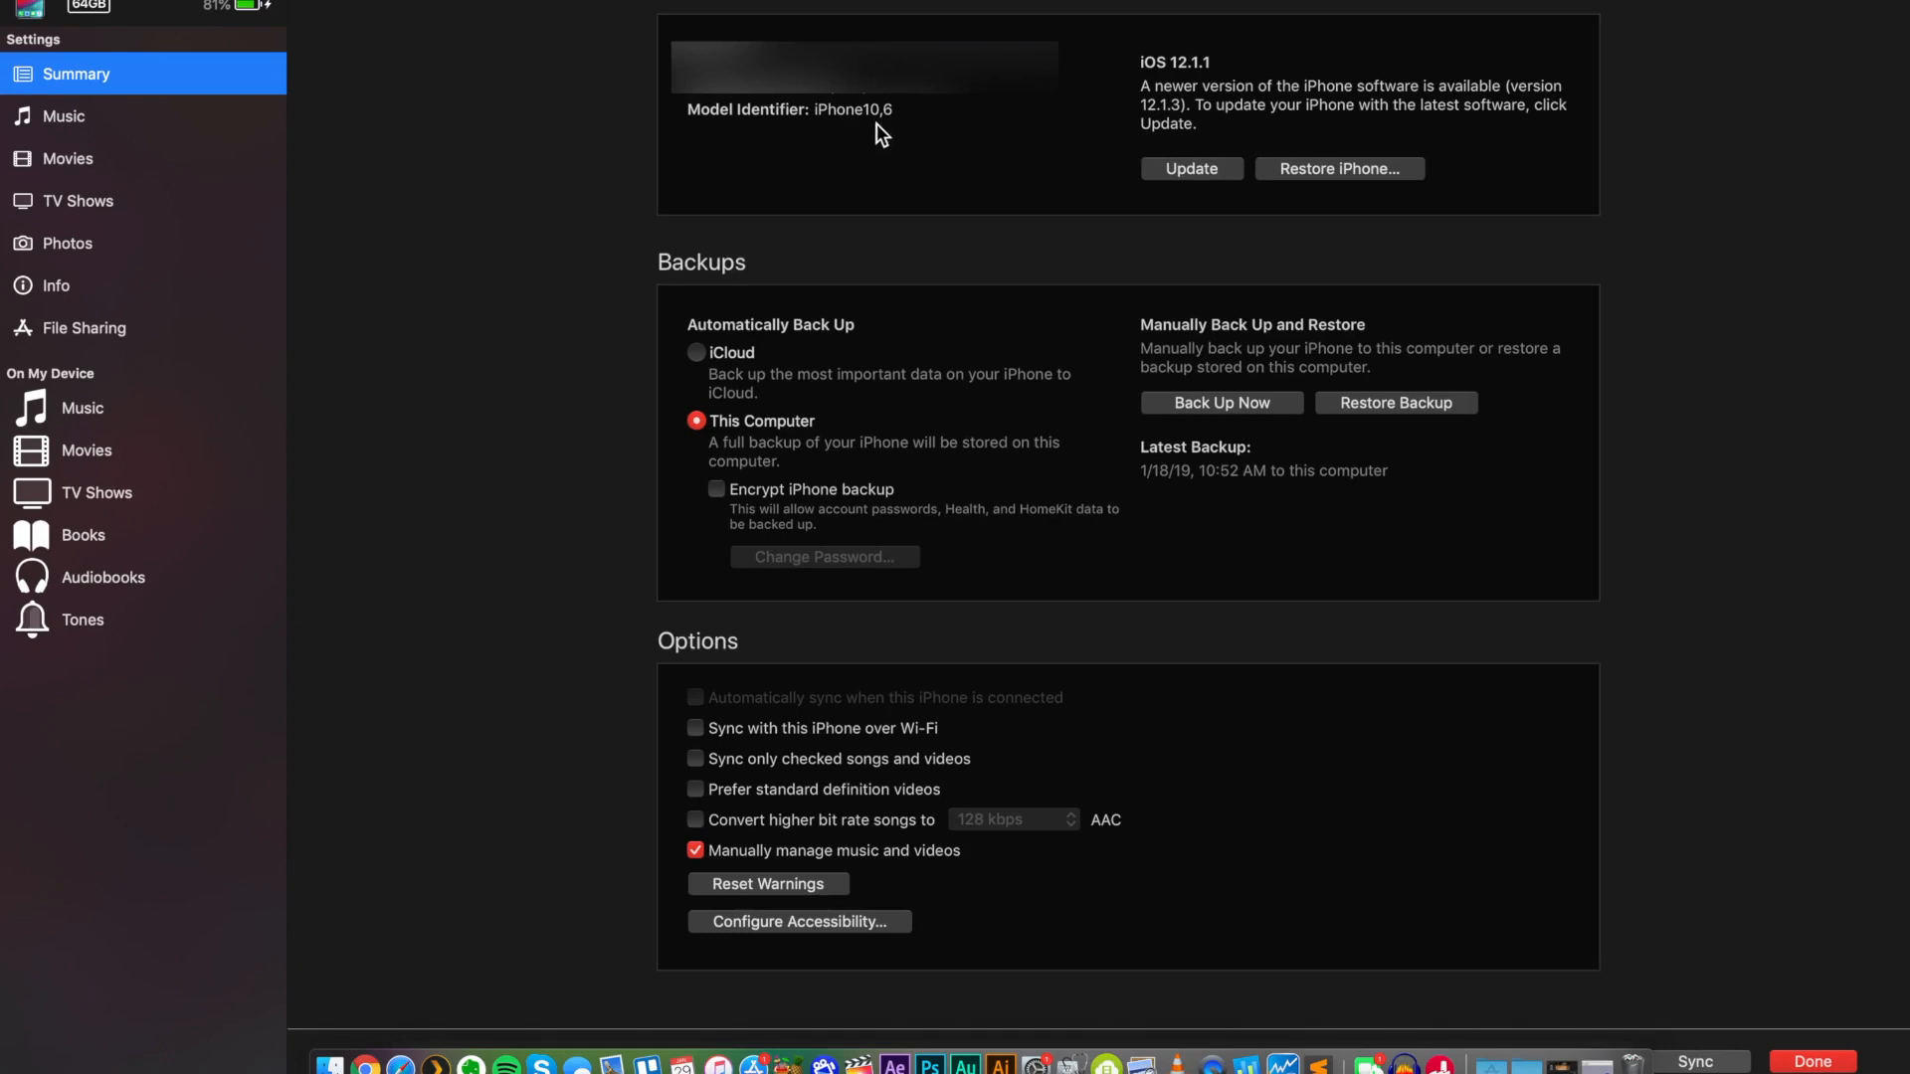
Cycle the device info back to the ECID and return to the TSS Saver page
{"action": "left_click", "coordinate": [750, 117]}
{"action": "left_click", "coordinate": [764, 120]}
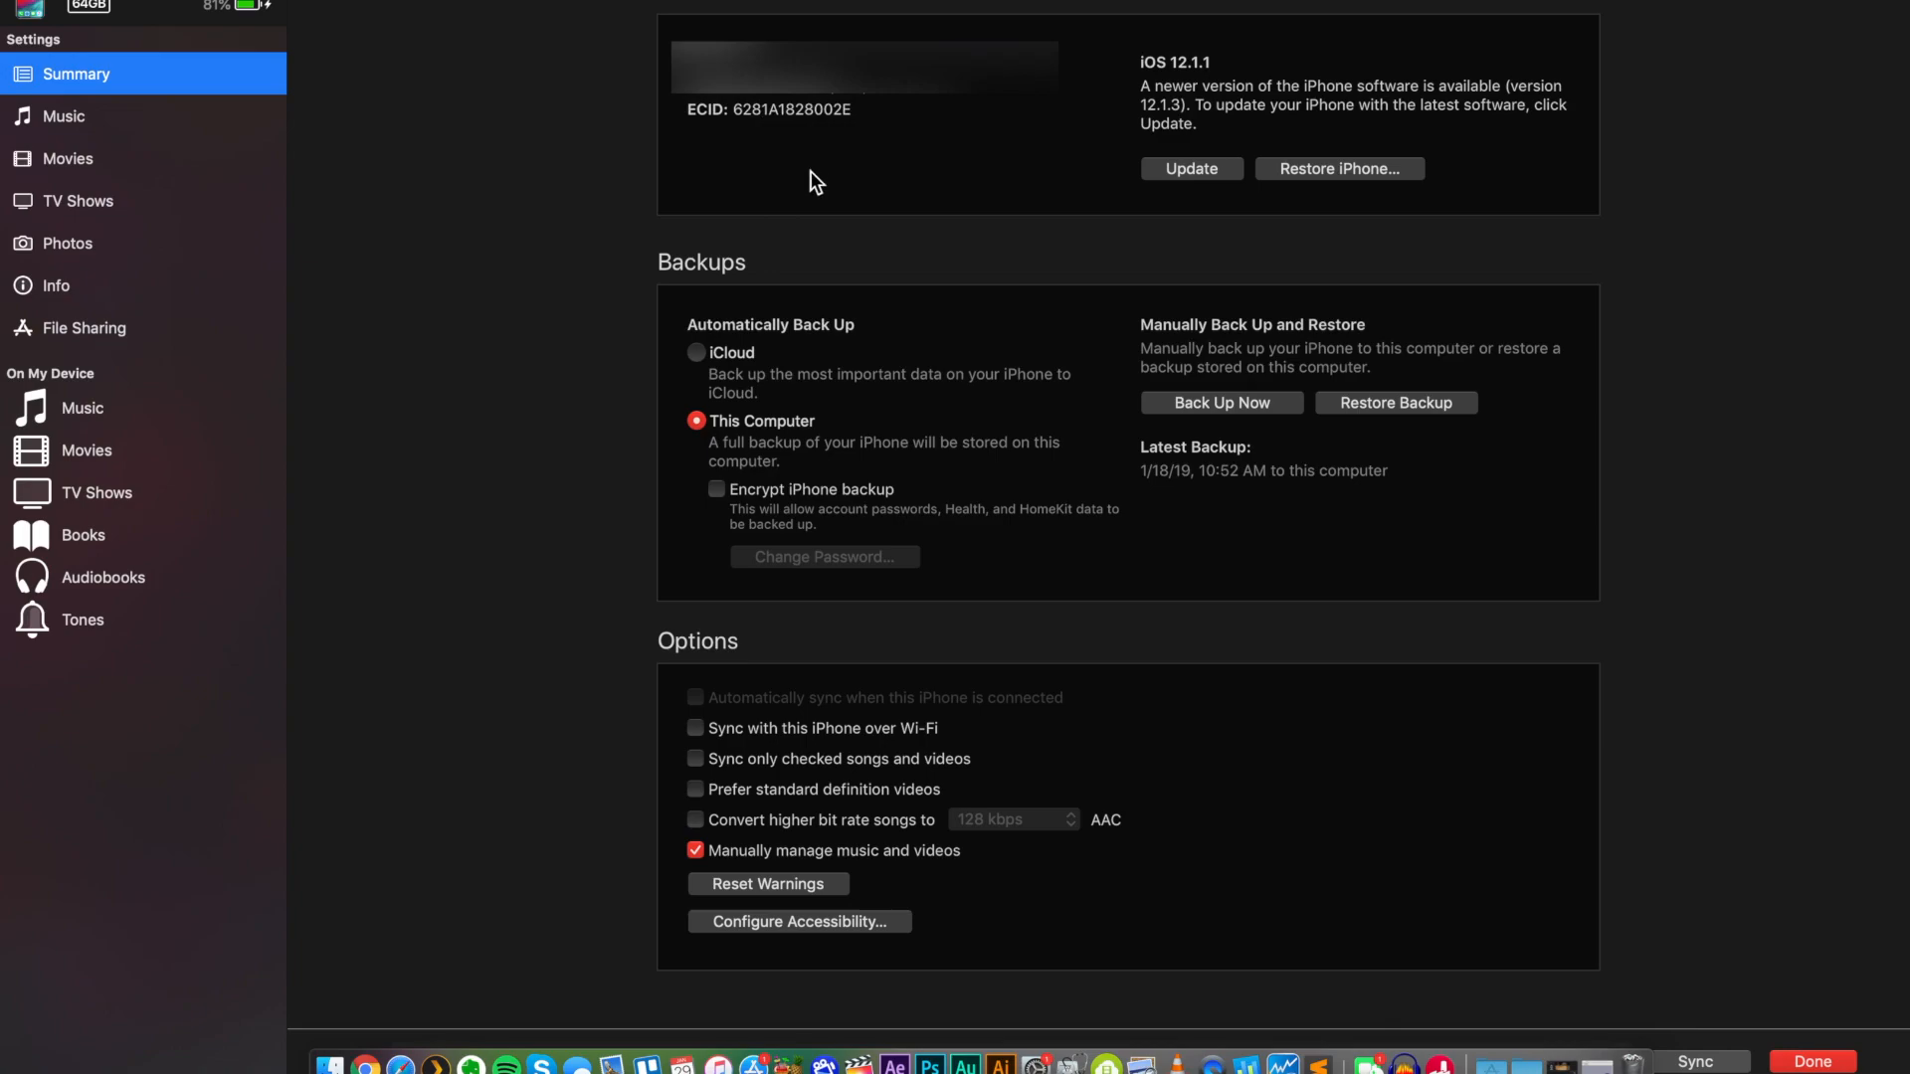
{"action": "key", "text": "ctrl+Down"}
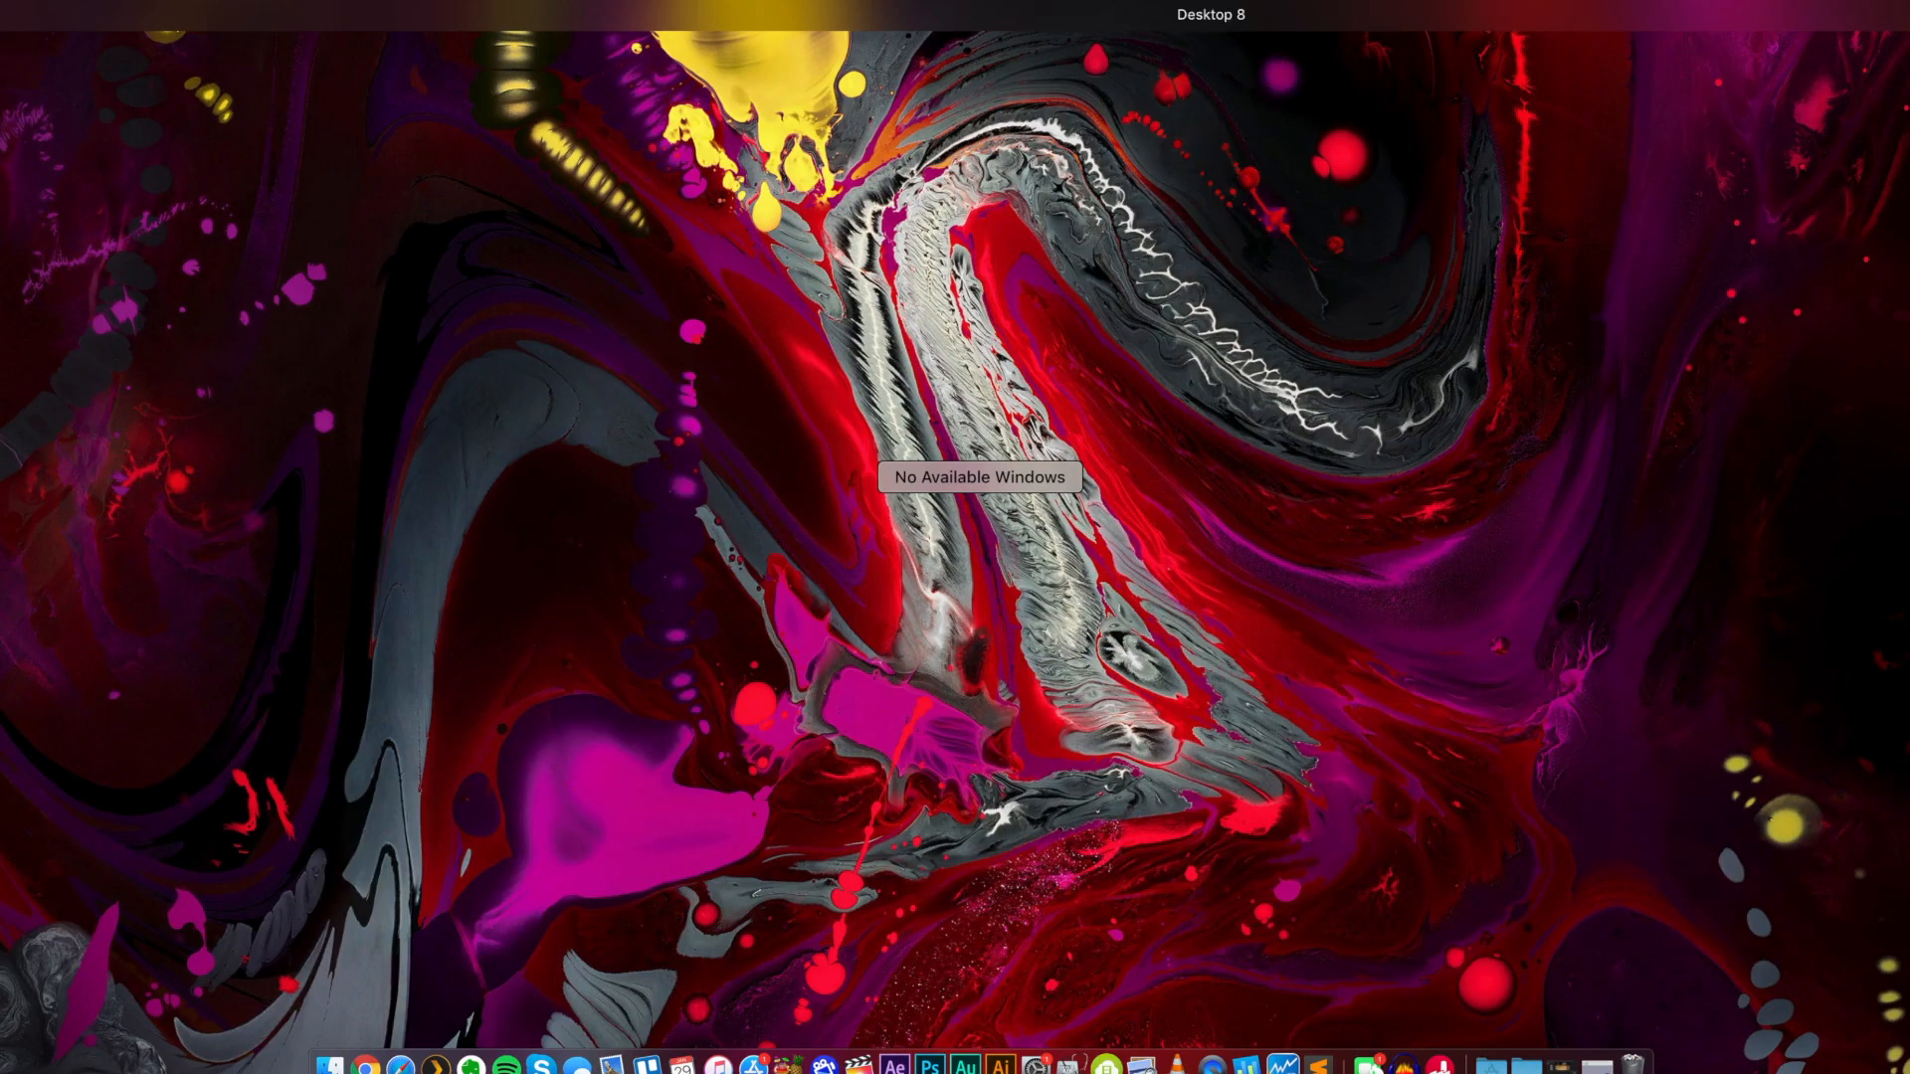
{"action": "key", "text": "ctrl+Right"}
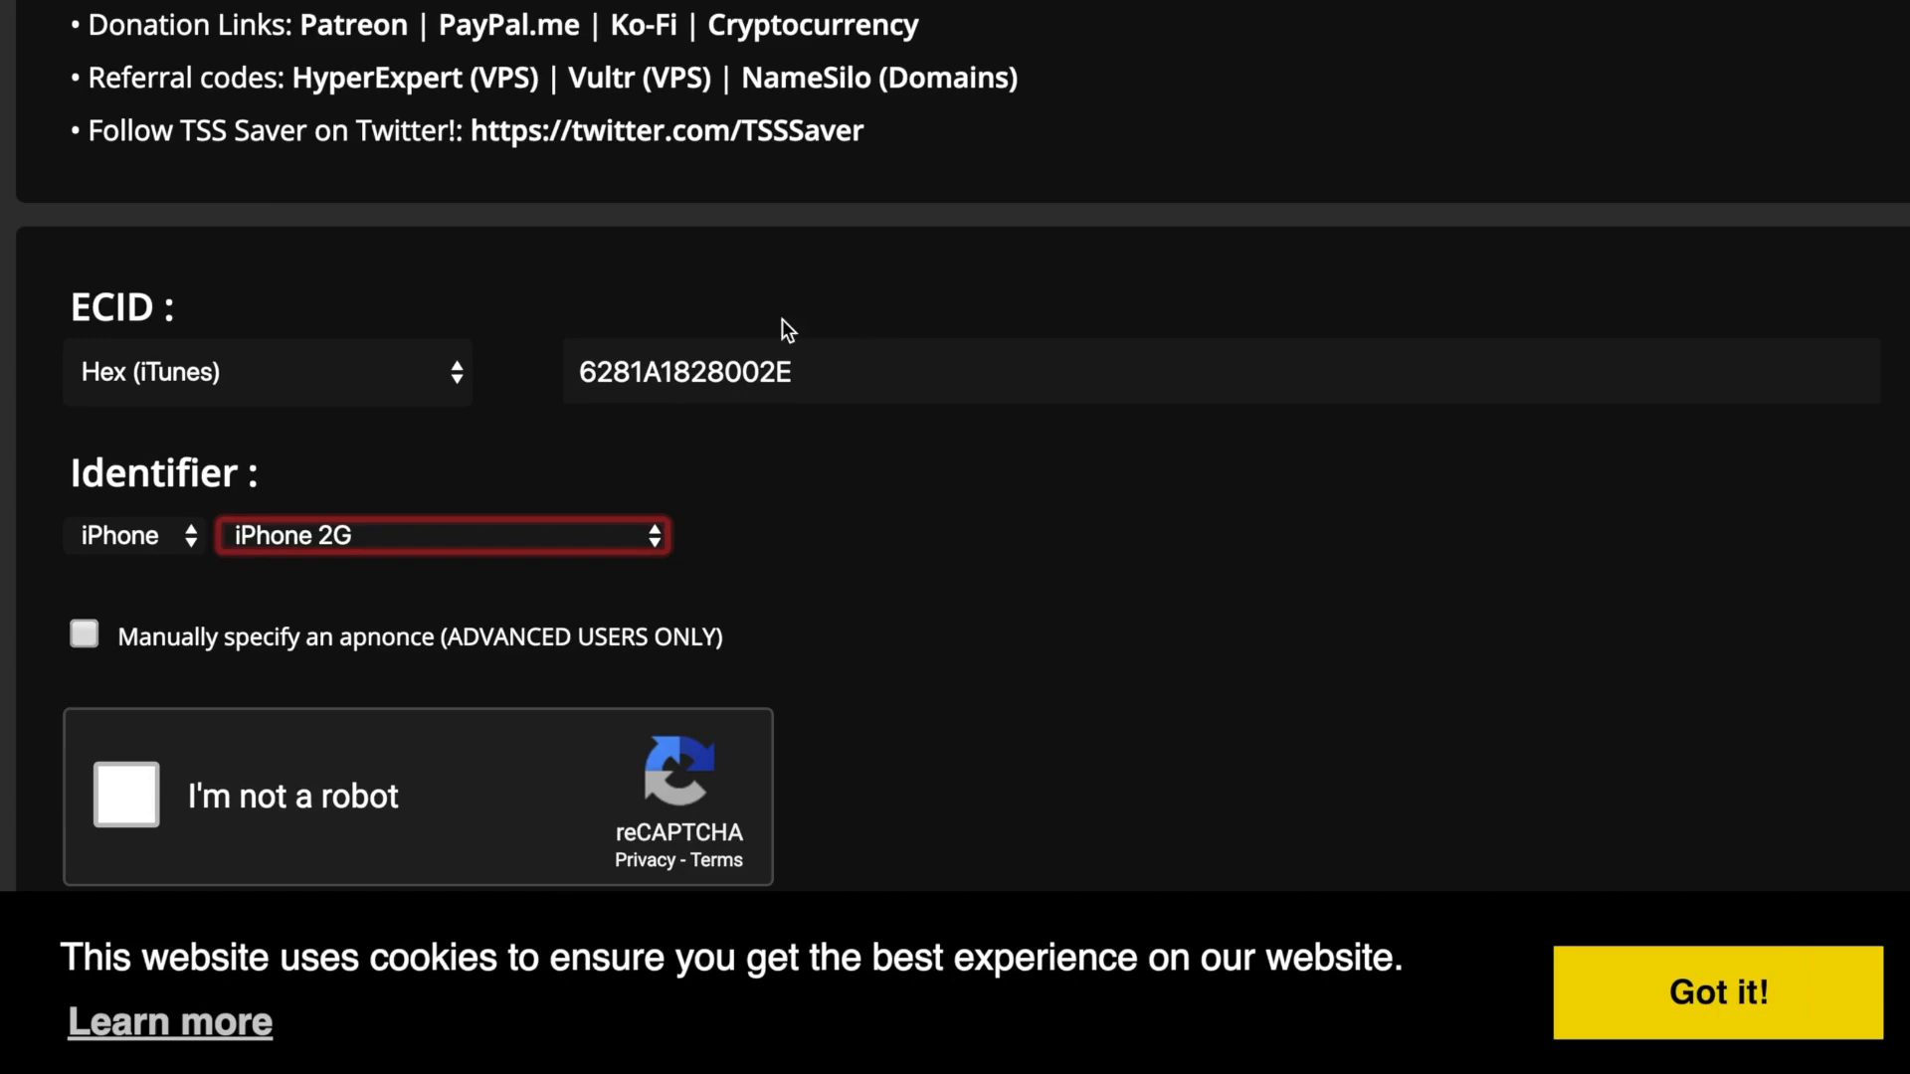
{"action": "scroll", "coordinate": [628, 351], "scroll_direction": "down", "scroll_amount": 1}
Submit the ECID as iPhone X (iPhone10,6) with the robot check completed
{"action": "left_click", "coordinate": [420, 491]}
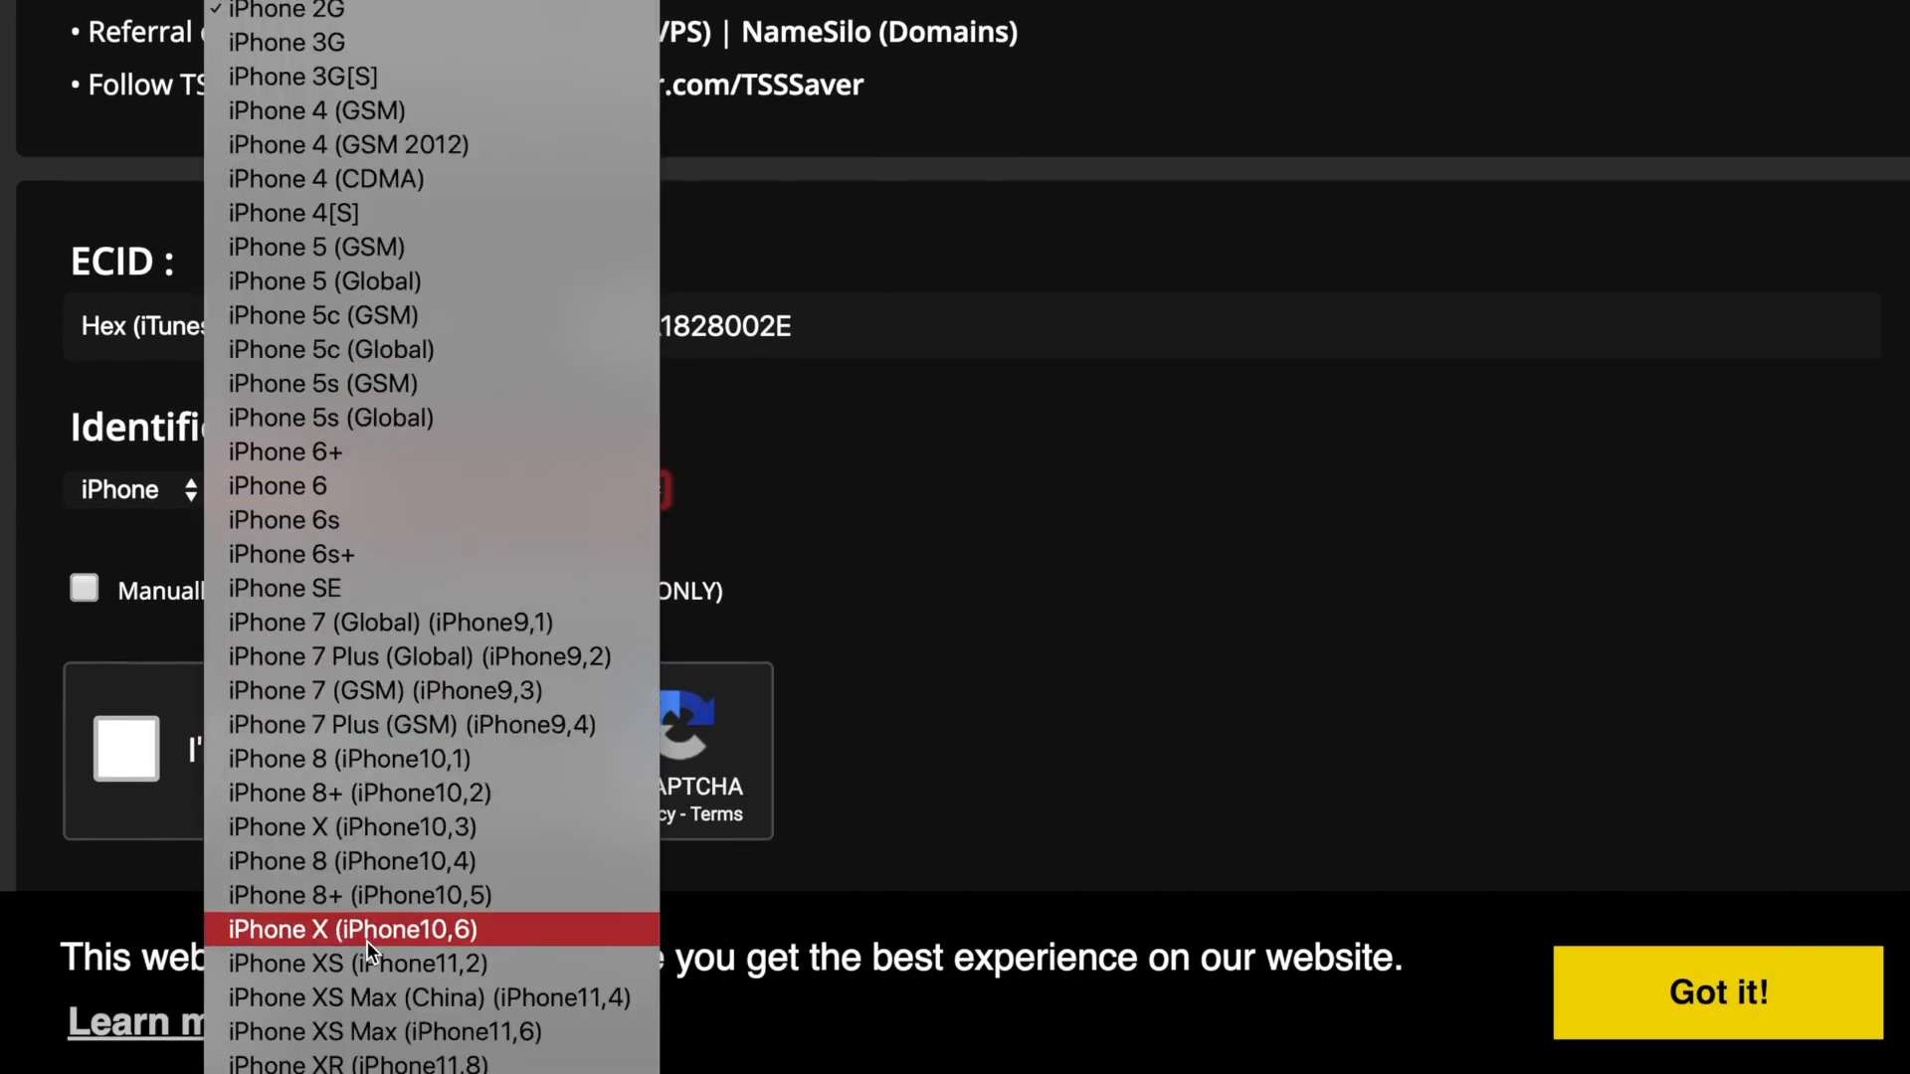
{"action": "left_click", "coordinate": [400, 930]}
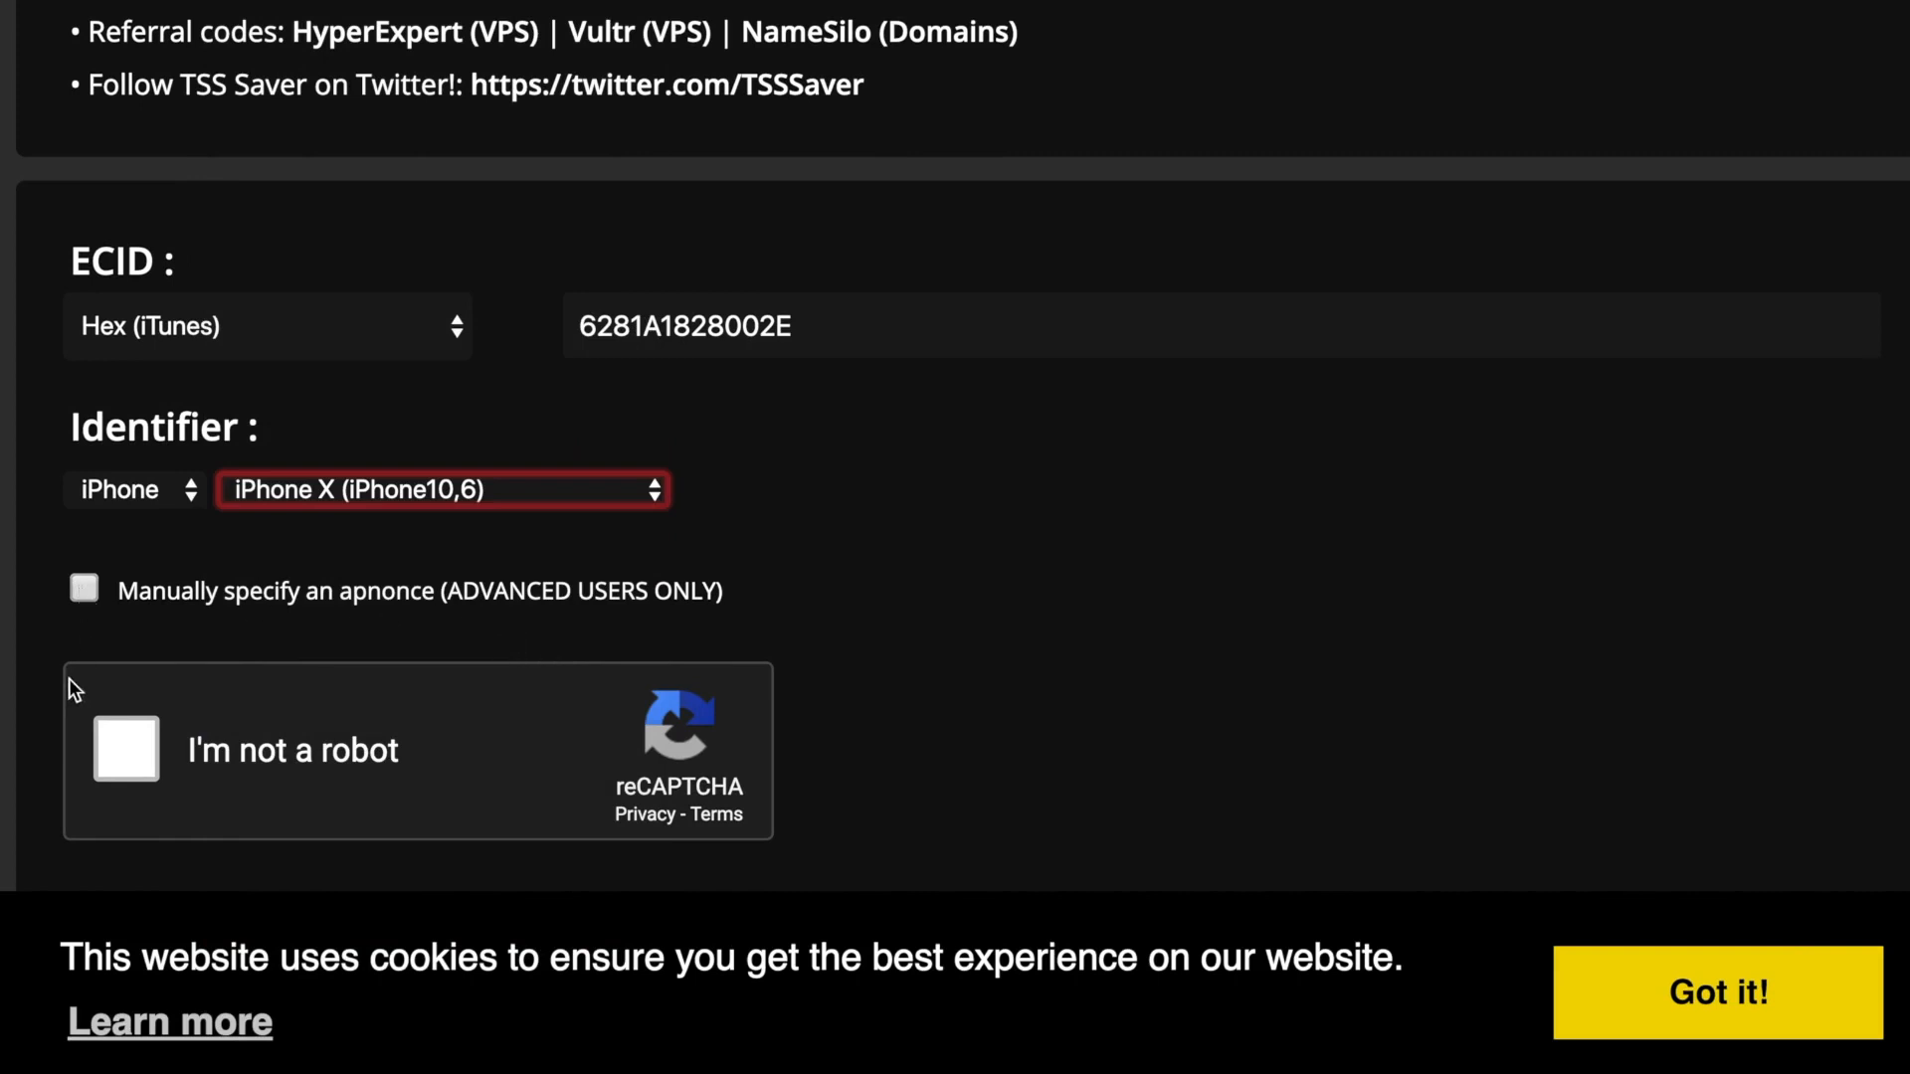
{"action": "left_click", "coordinate": [139, 750]}
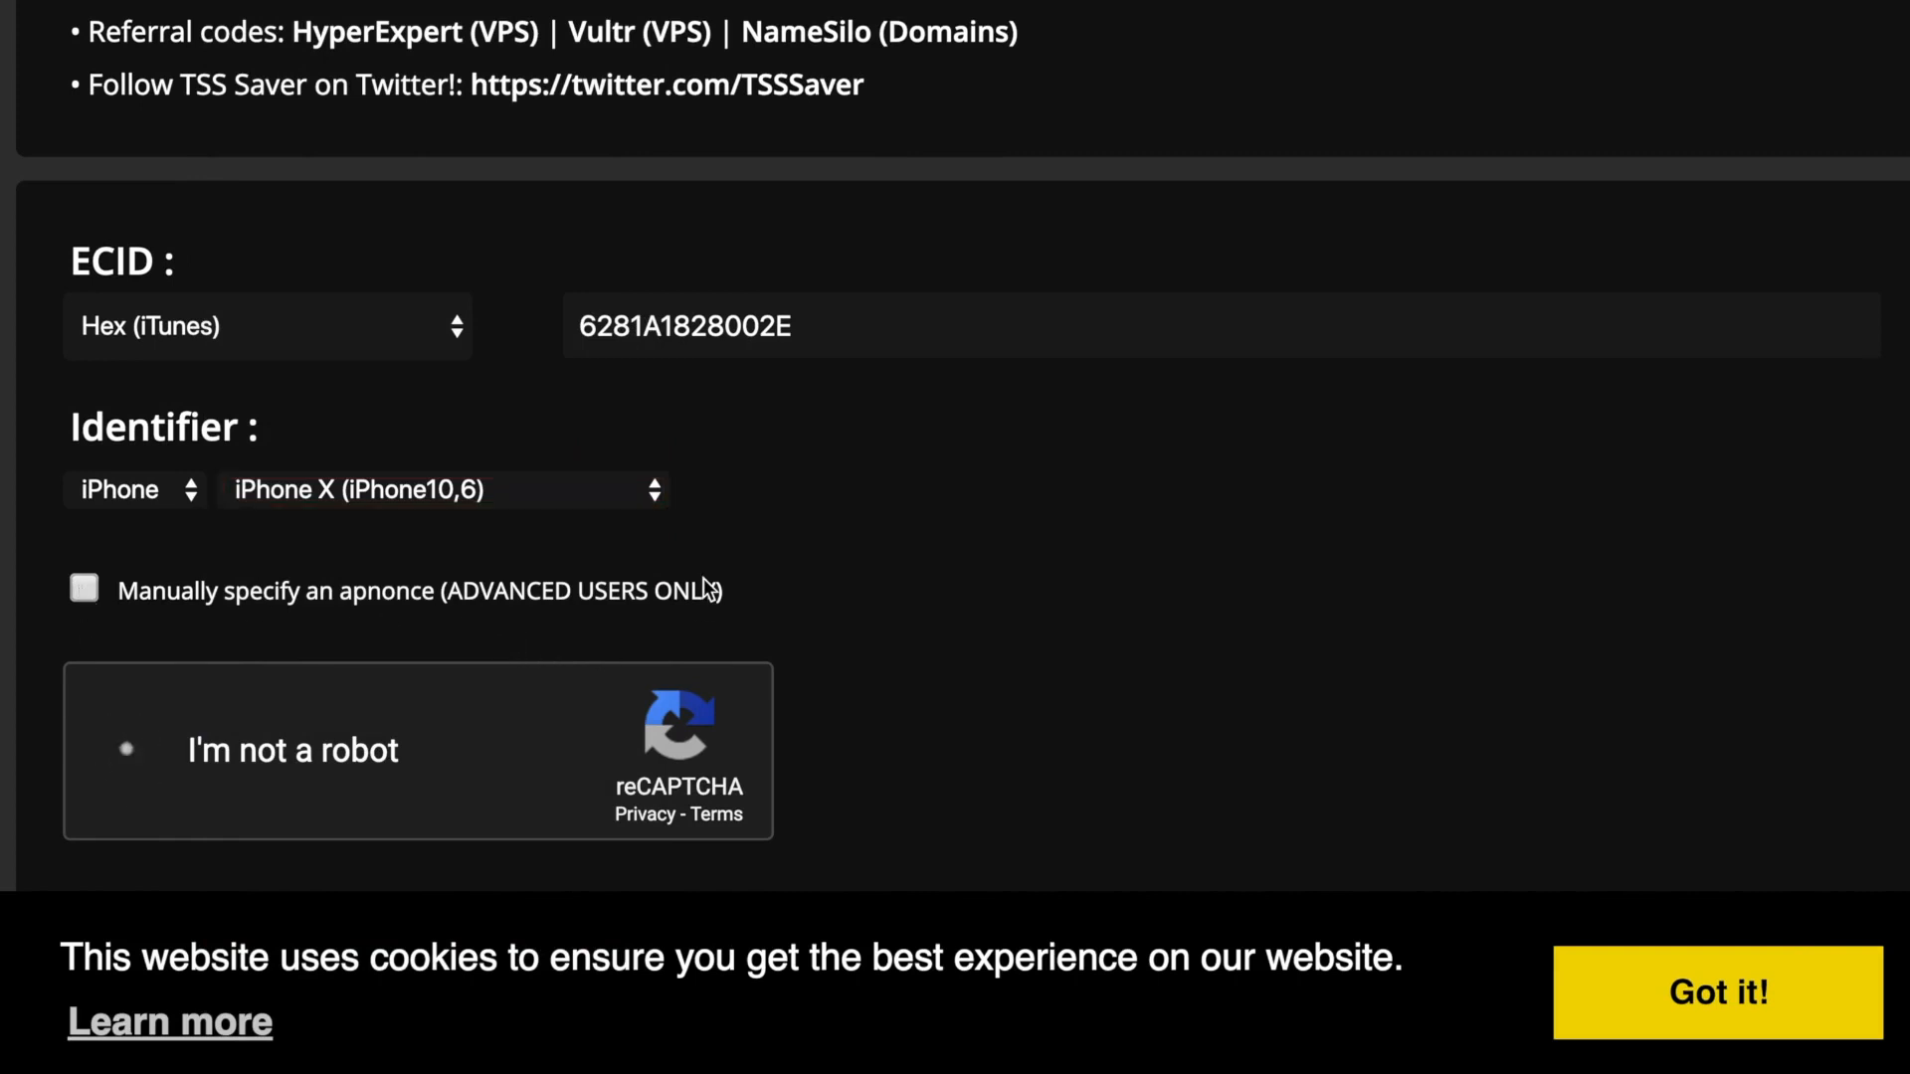
{"action": "scroll", "coordinate": [948, 375], "scroll_direction": "down", "scroll_amount": 3}
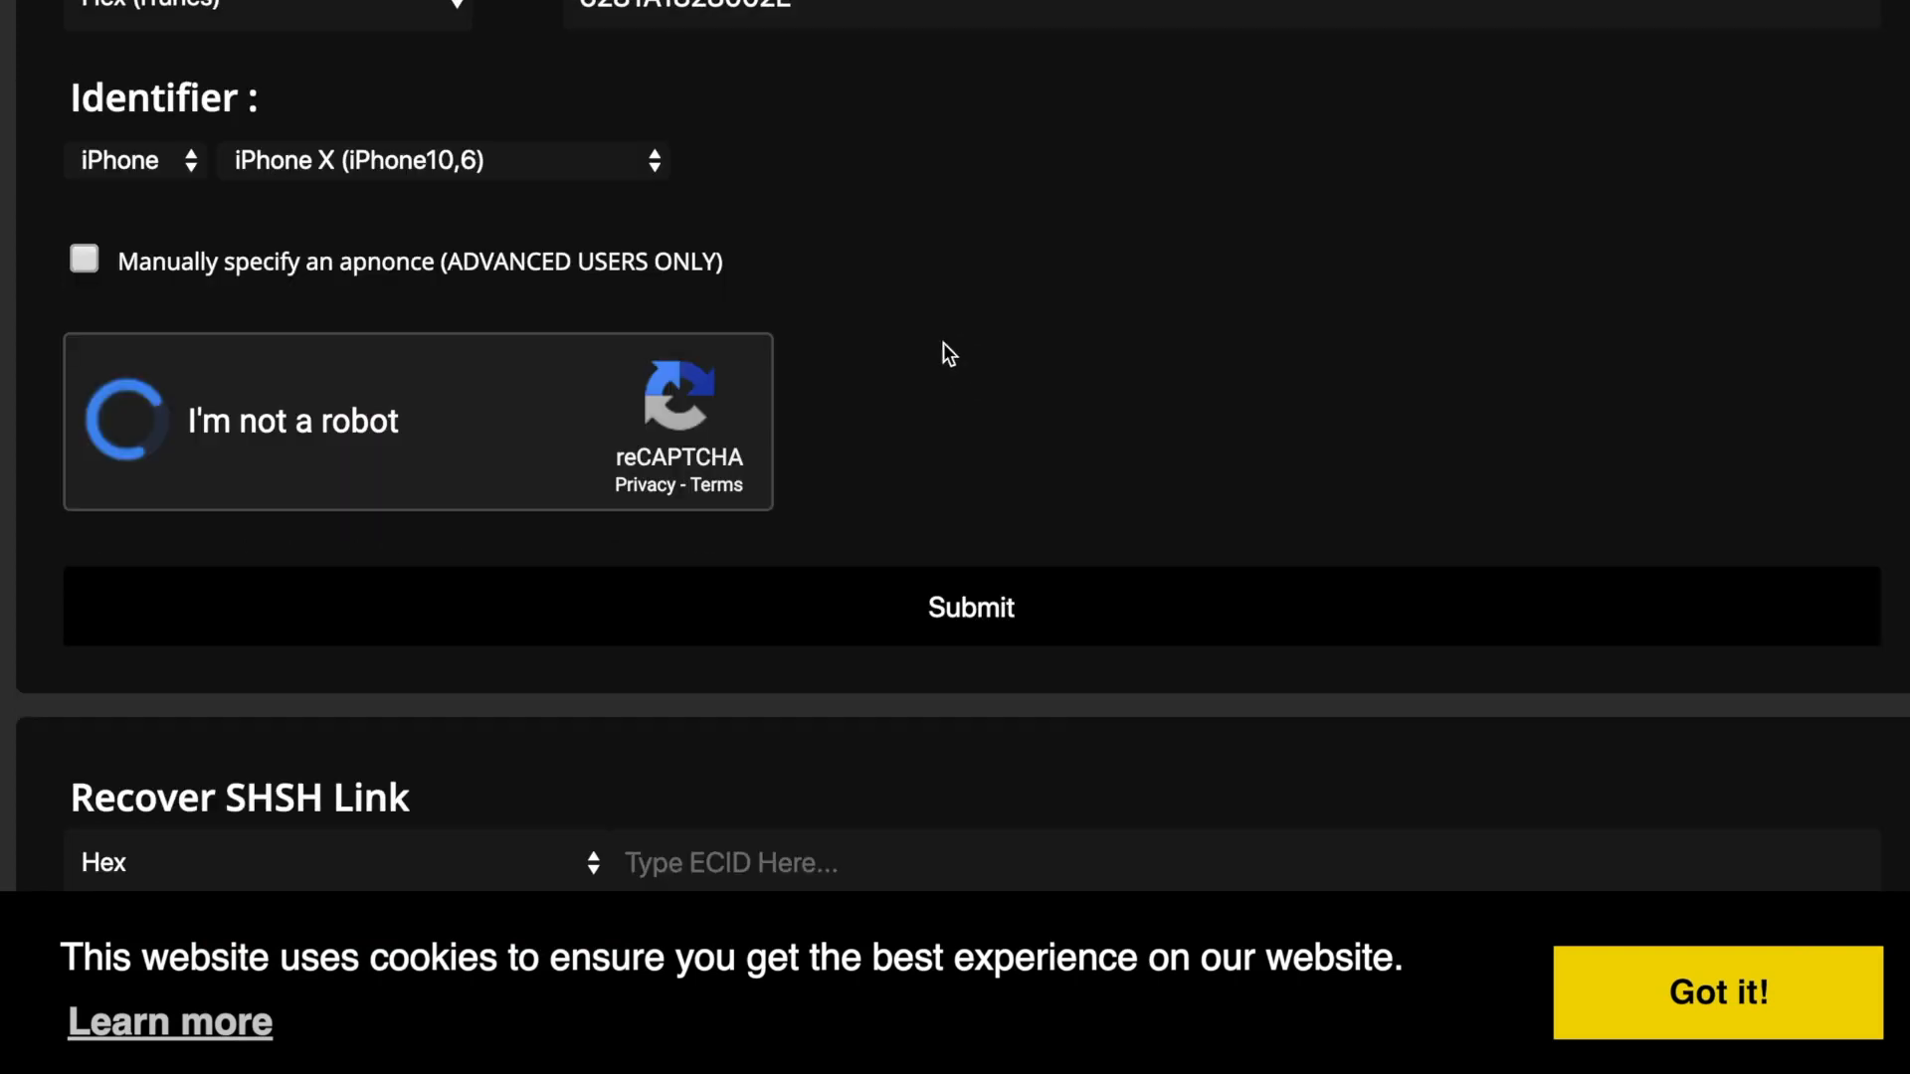
{"action": "scroll", "coordinate": [968, 448], "scroll_direction": "up", "scroll_amount": 1}
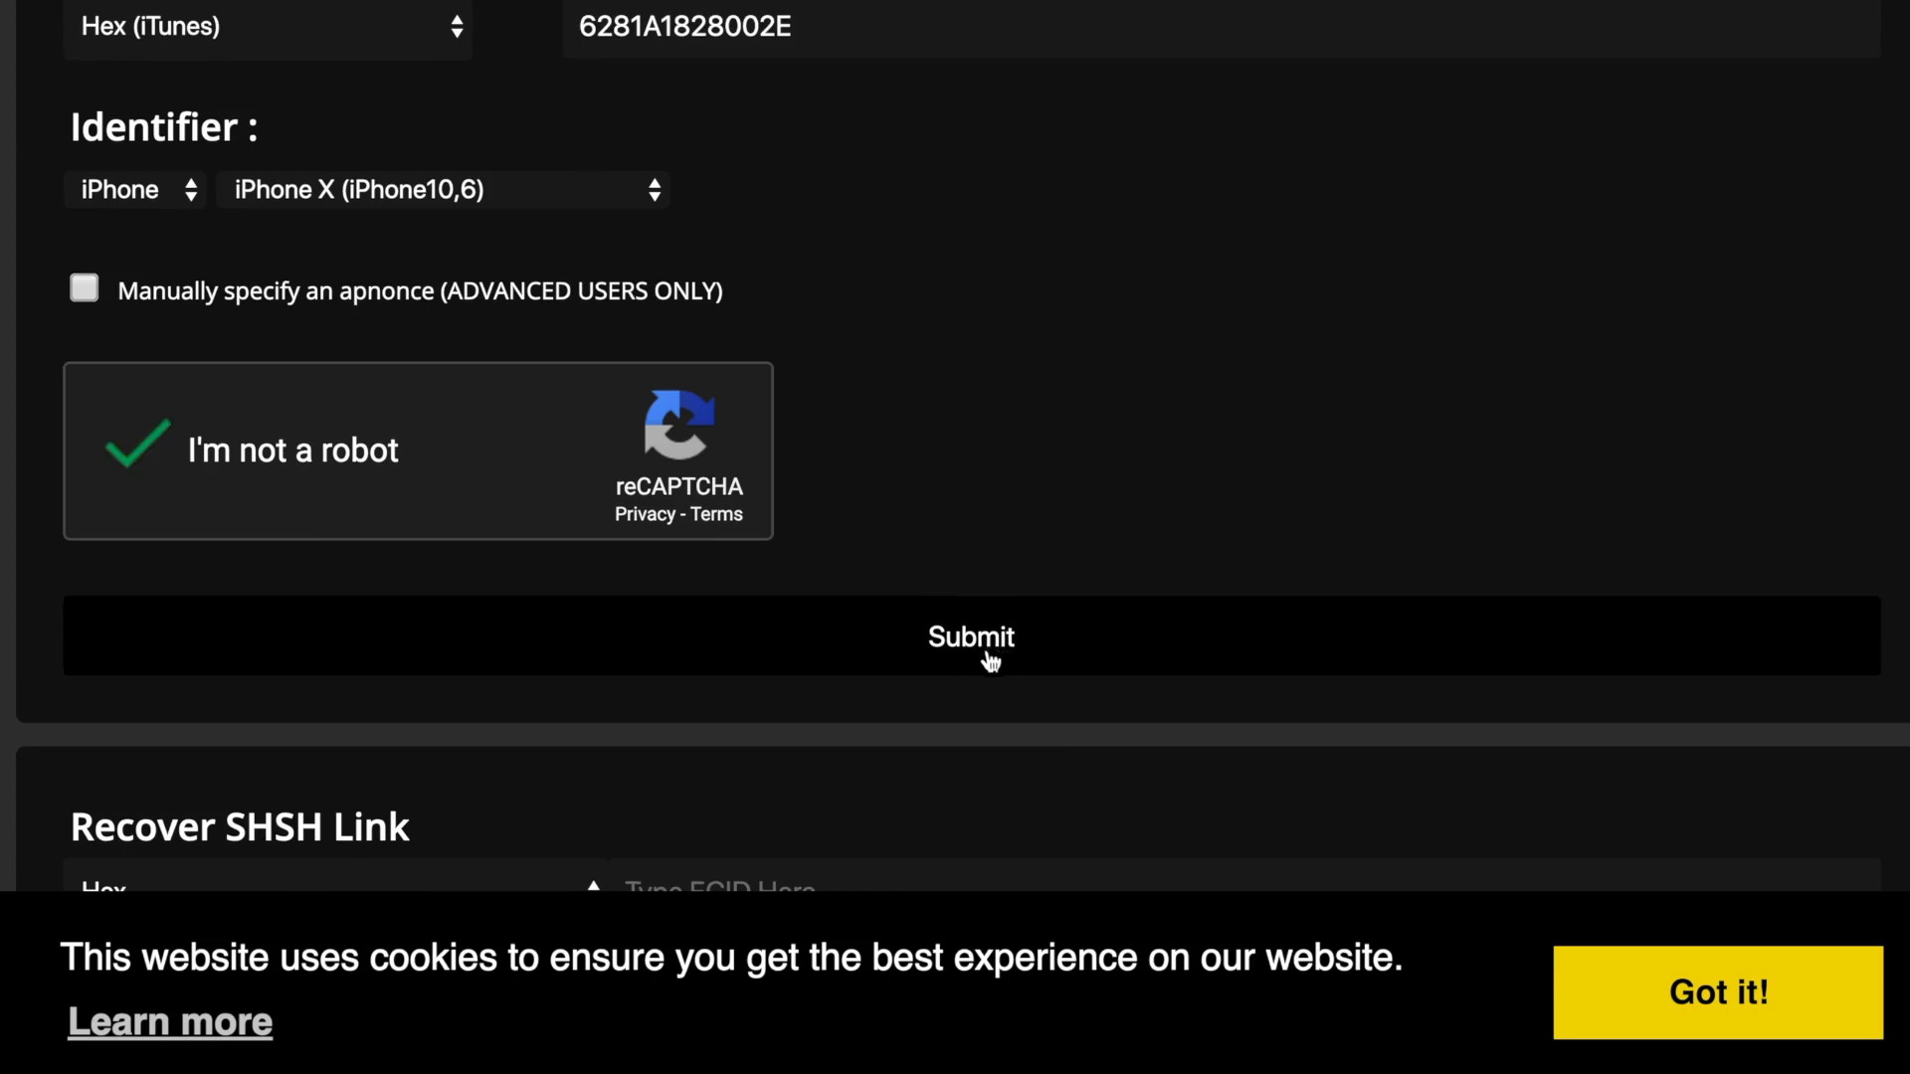
{"action": "left_click", "coordinate": [989, 657]}
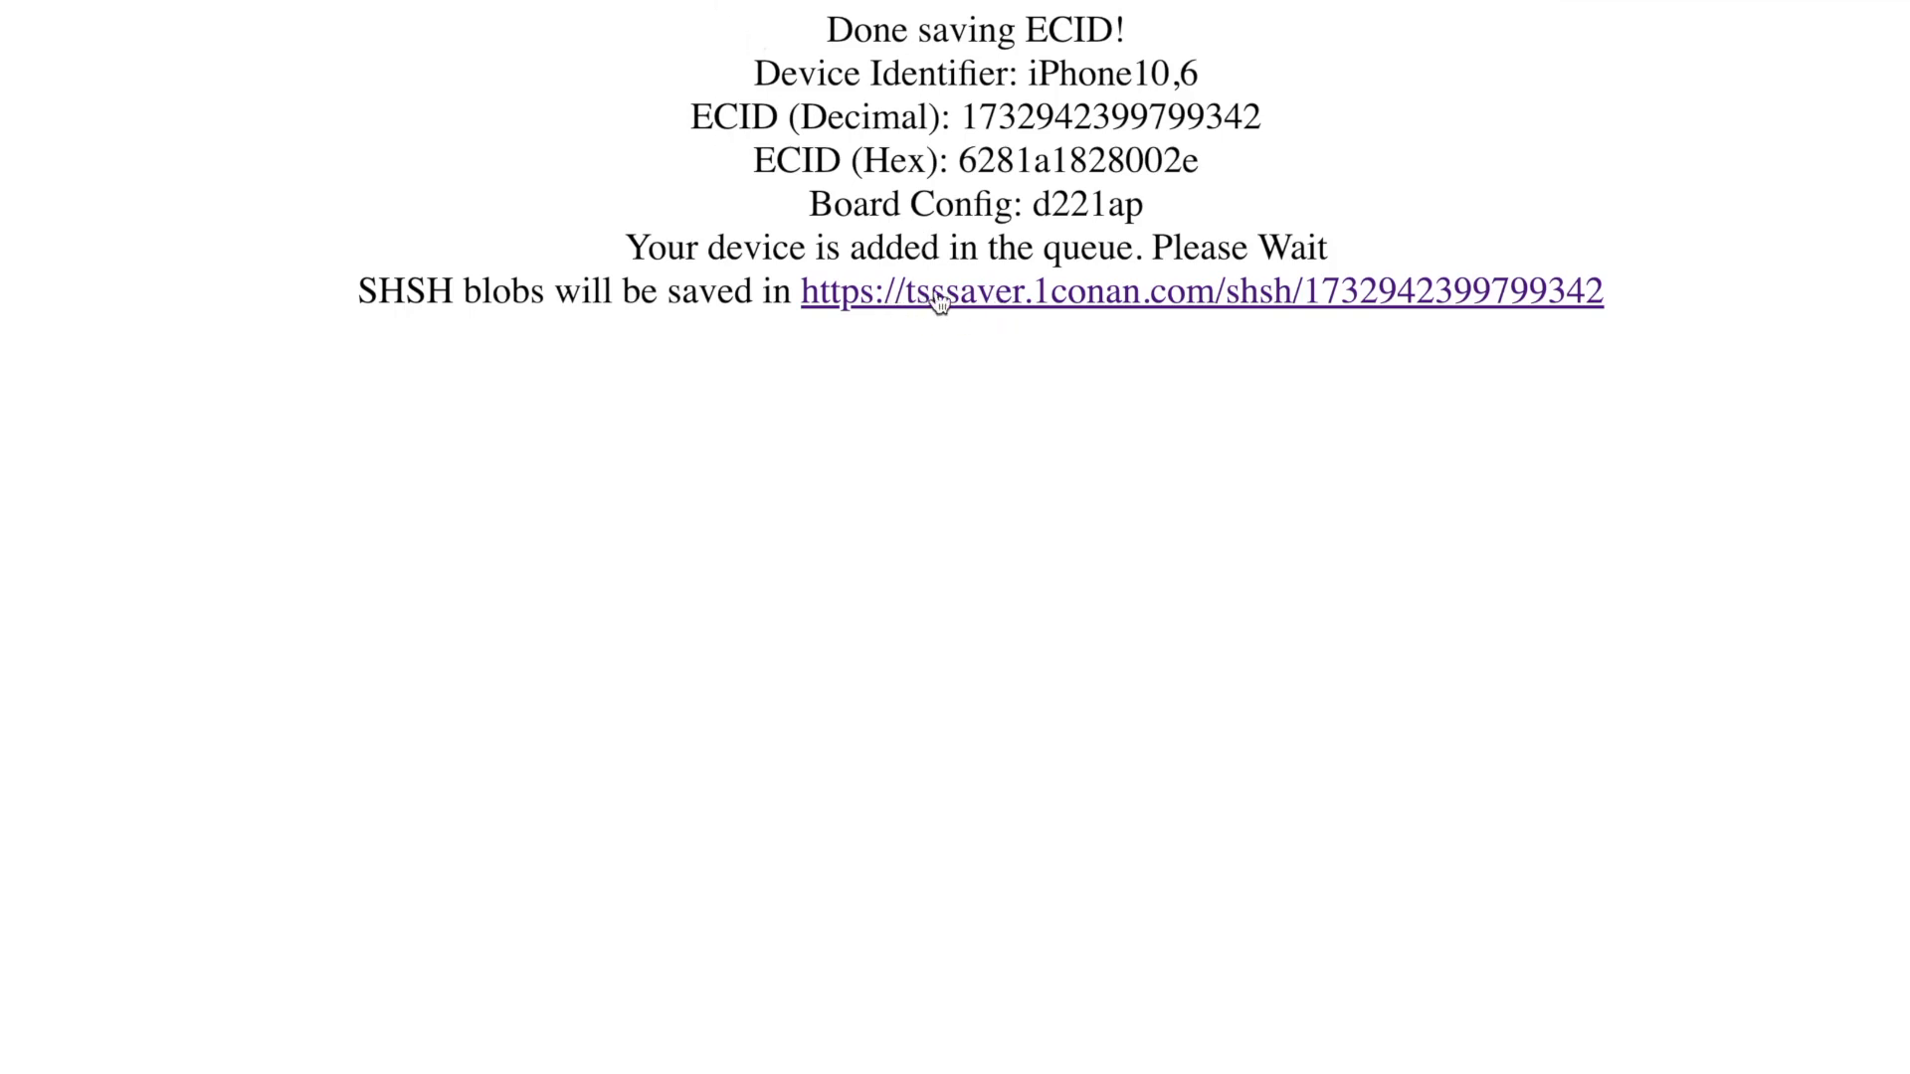
Go to the saved-blobs folder listing iOS versions 11.2 through 12.1.3
{"action": "left_click", "coordinate": [1024, 306]}
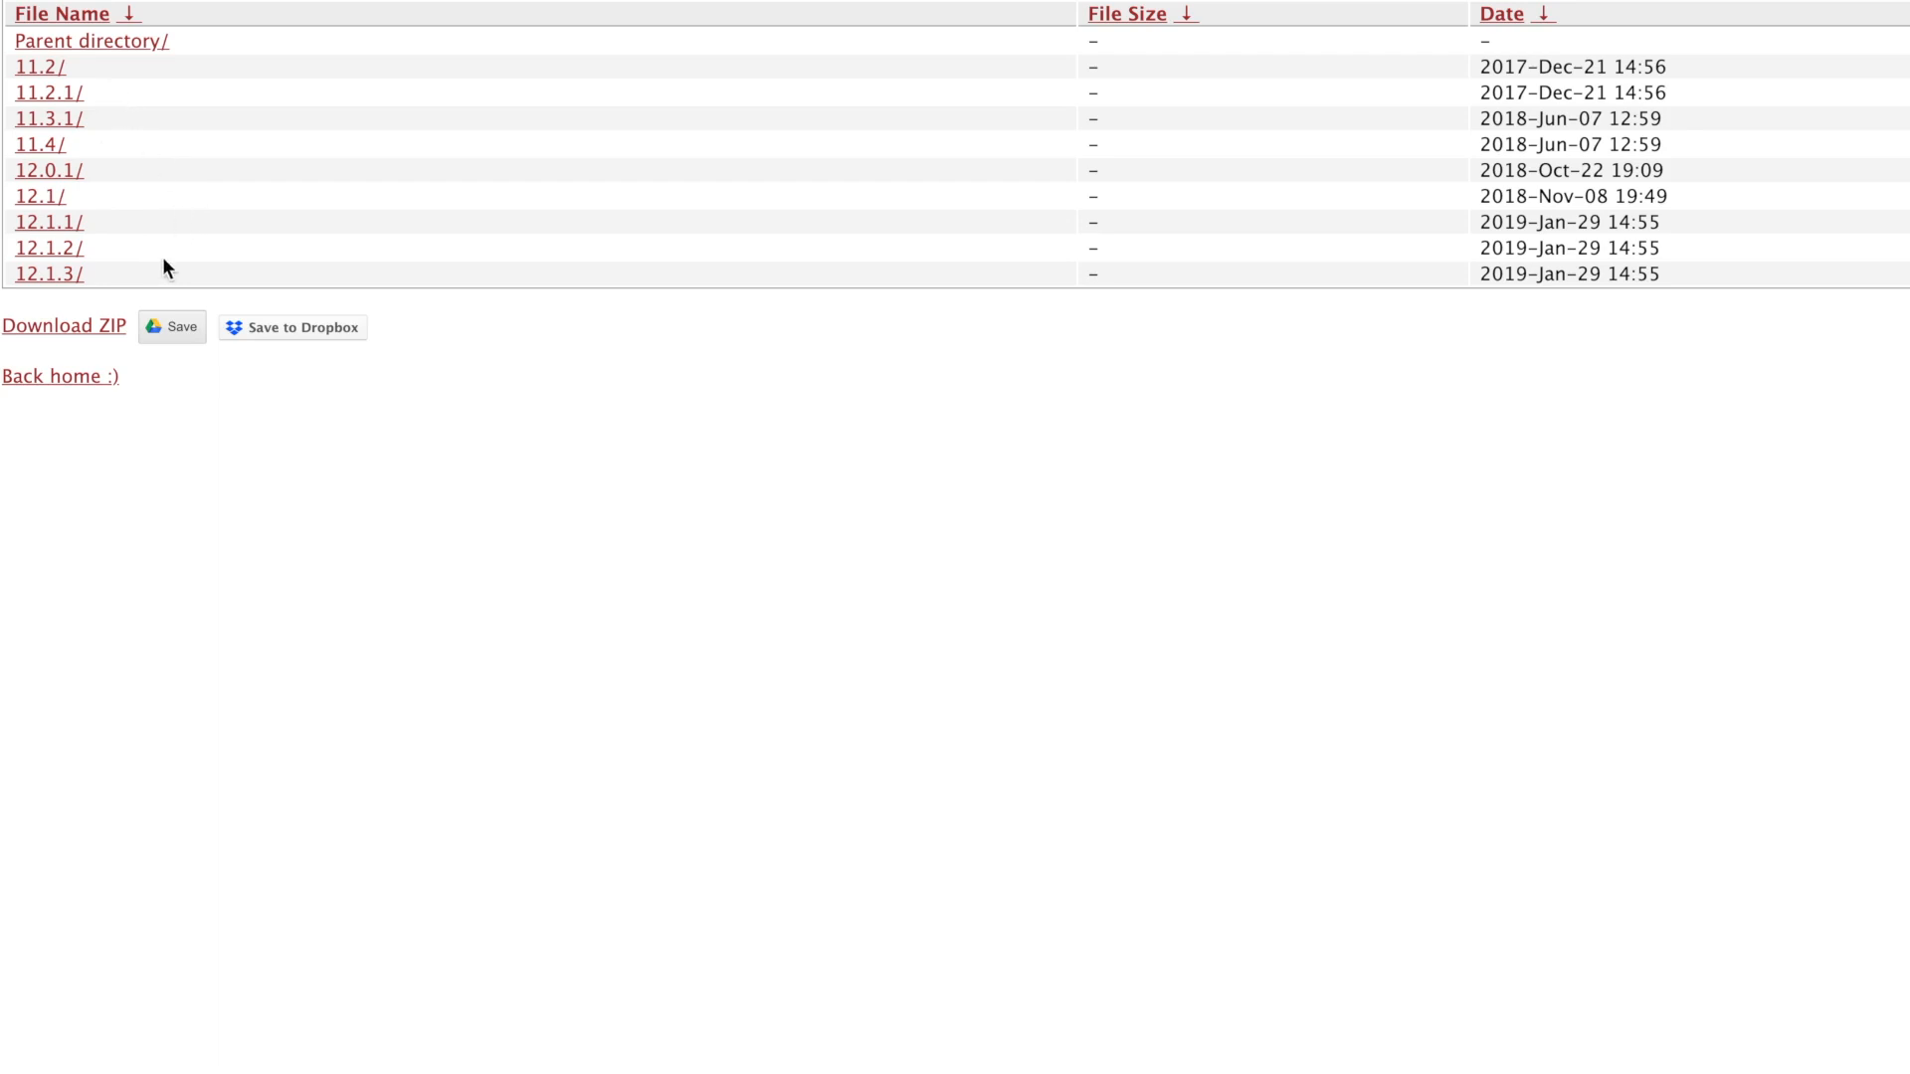
Inspect the 12.1.2 blobs folder in the saved-blobs listing
{"action": "left_click", "coordinate": [56, 257]}
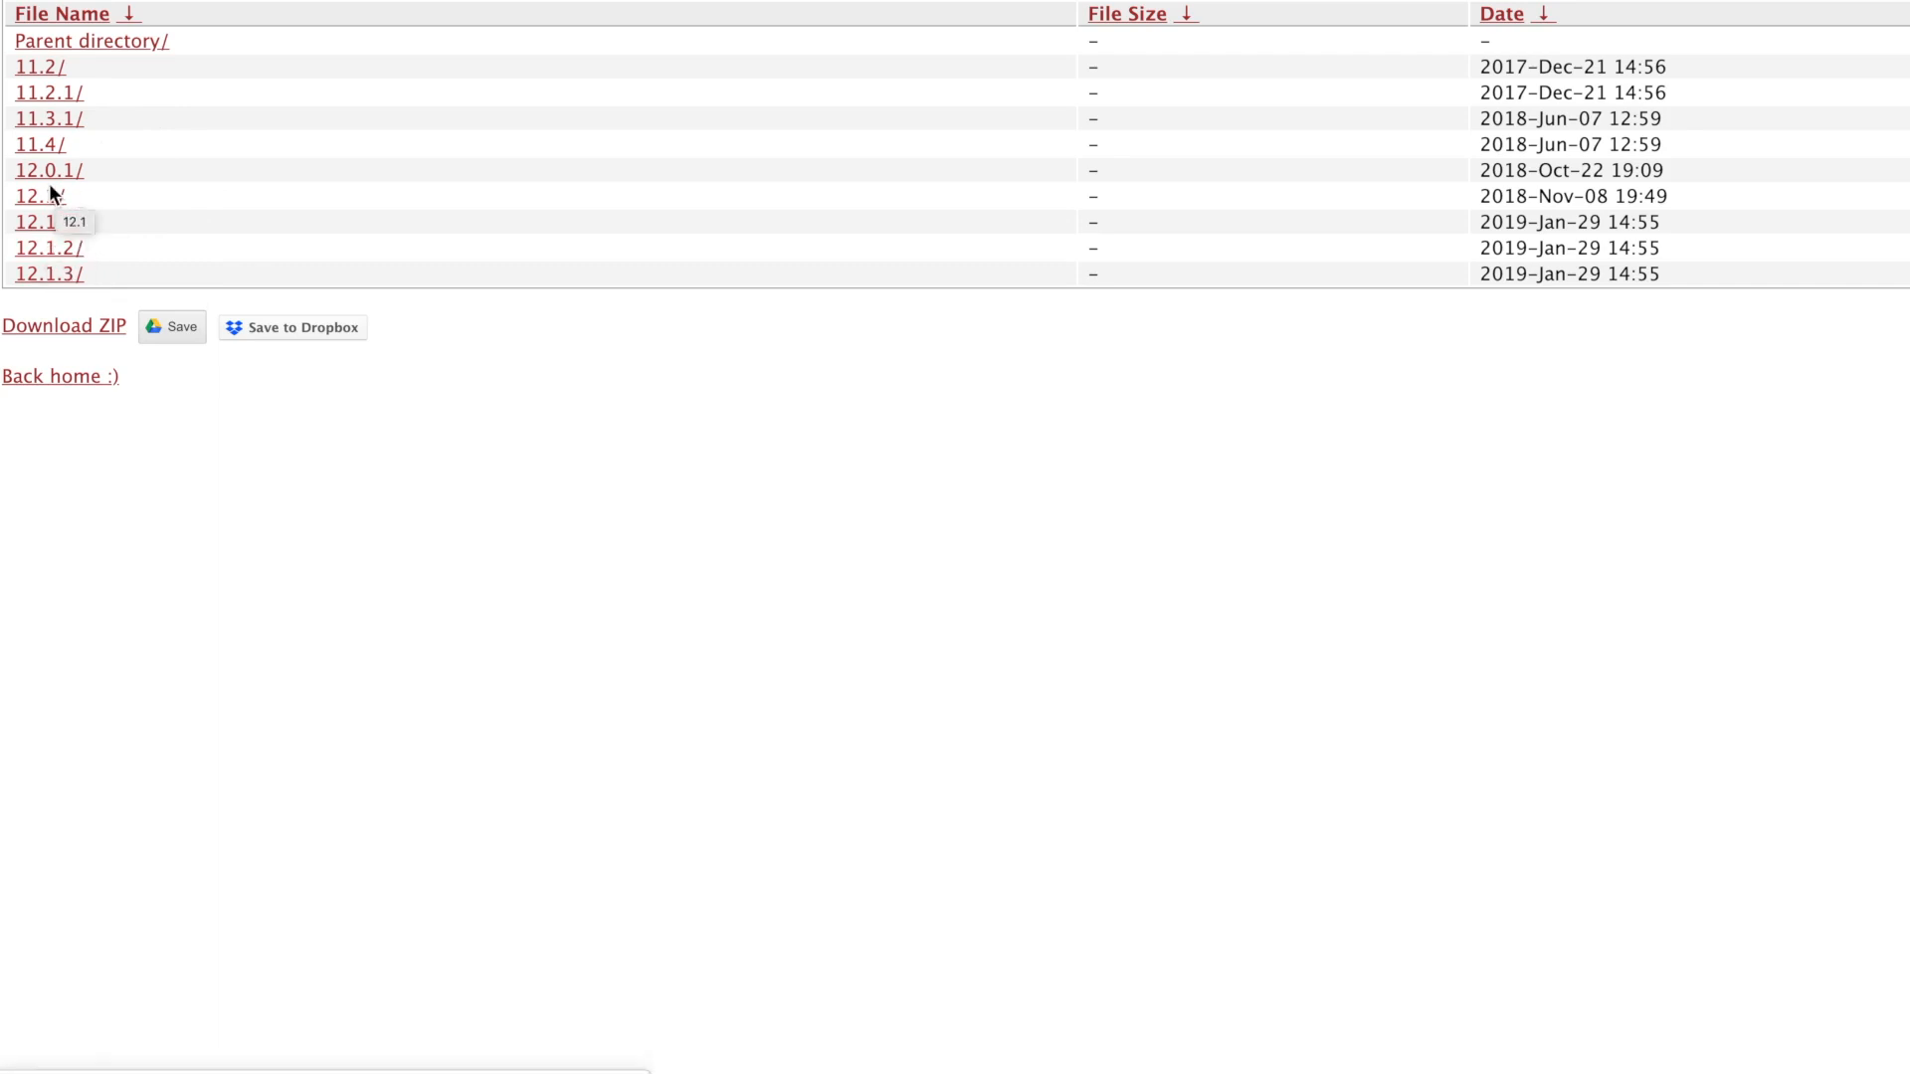